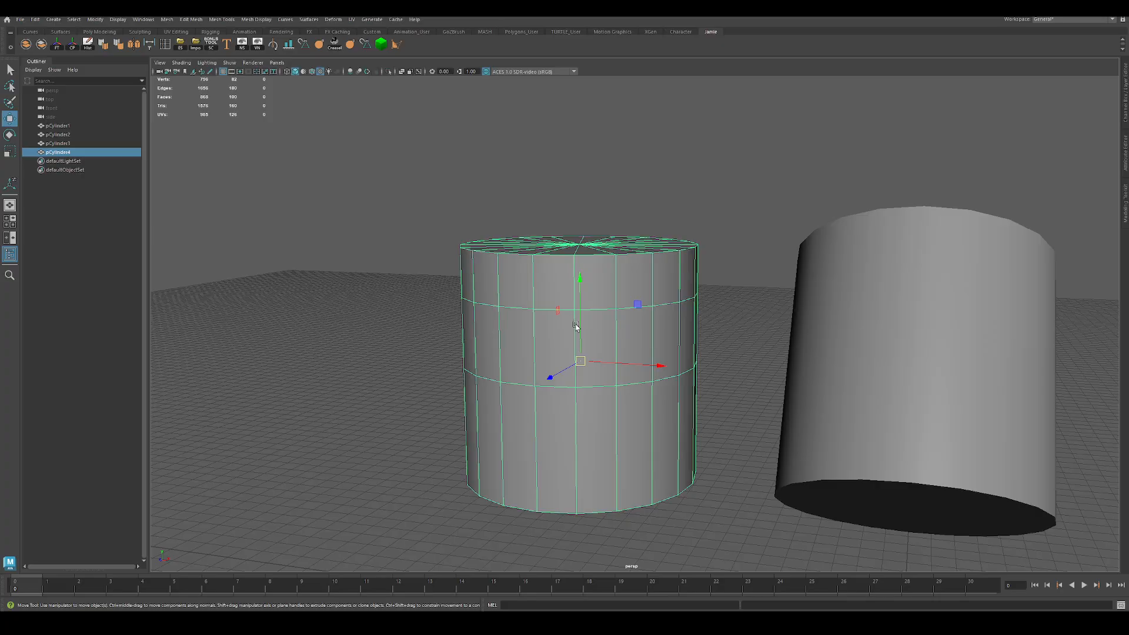
Move the lower edge loop of the upright cylinder slightly down the vertical axis and return to object mode
key("F10")
double_click(511, 387)
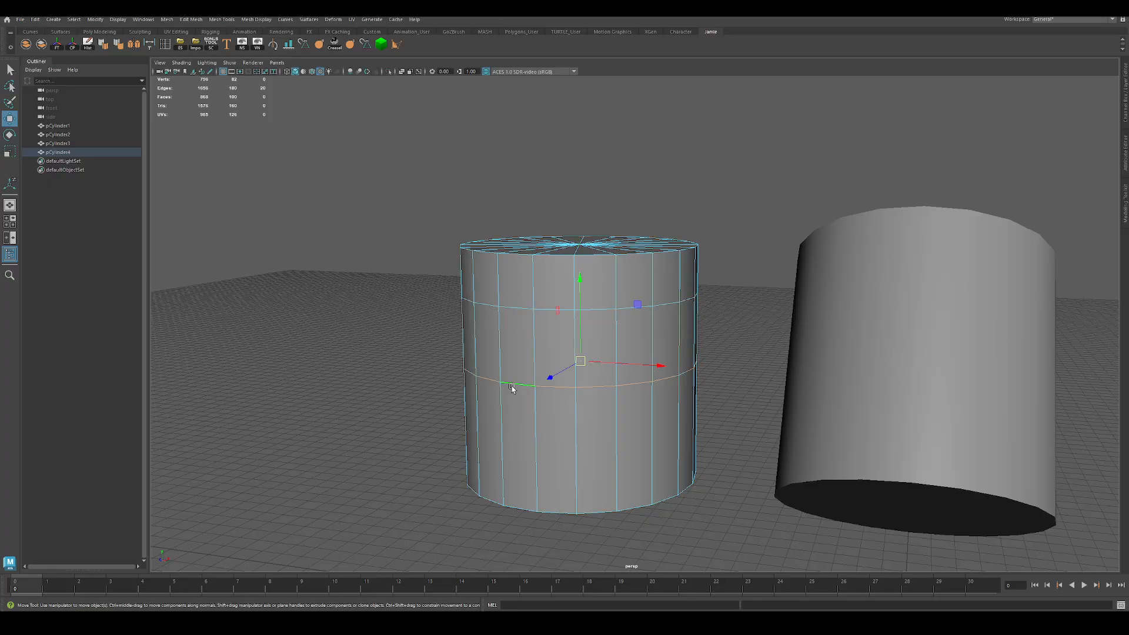
mouse_move(580, 294)
left_mouse_down()
mouse_move(601, 246)
mouse_move(580, 378)
mouse_move(580, 304)
left_mouse_up()
left_click_drag(643, 281, 756, 295, "alt")
key("q")
key("F8")
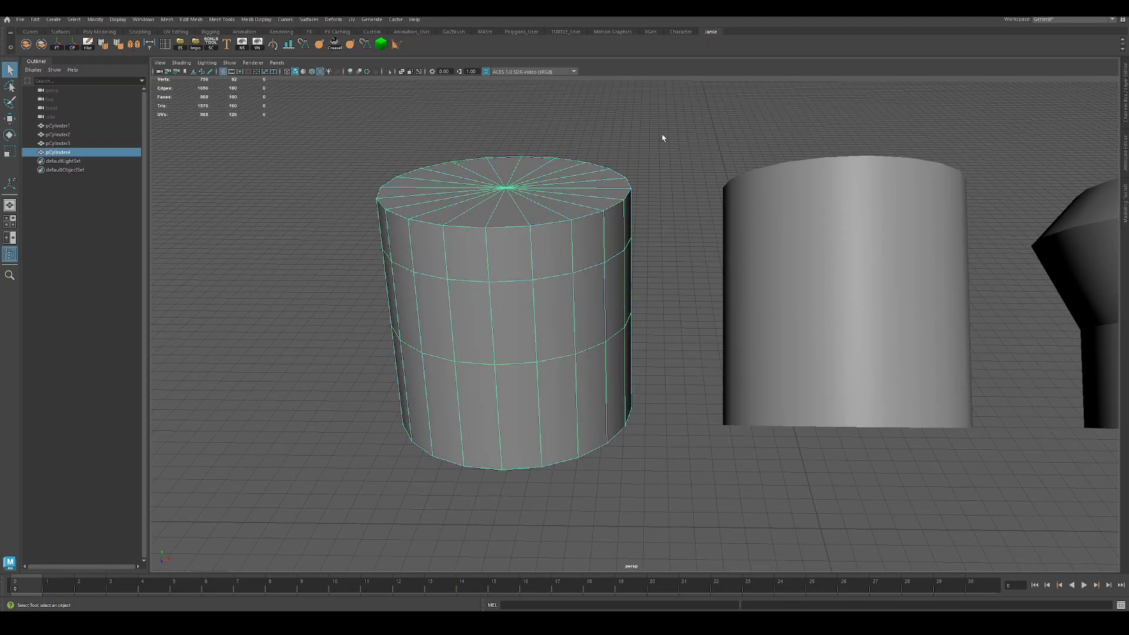
Isolate the plain tilted cylinder by hiding the upright cylinder and all the other objects
left_click(666, 134)
left_click(796, 320)
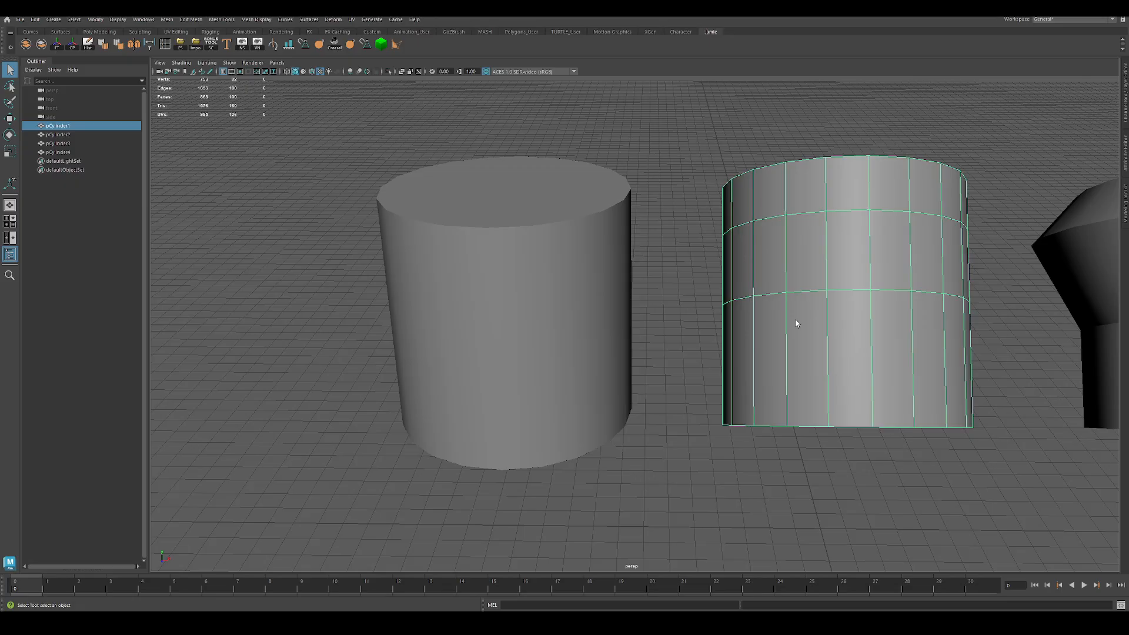
middle_click_drag(795, 320, 571, 351, "alt")
left_click_drag(576, 350, 530, 338, "alt")
key("w")
left_click(365, 348)
key("h")
left_click(459, 308)
key("alt+h")
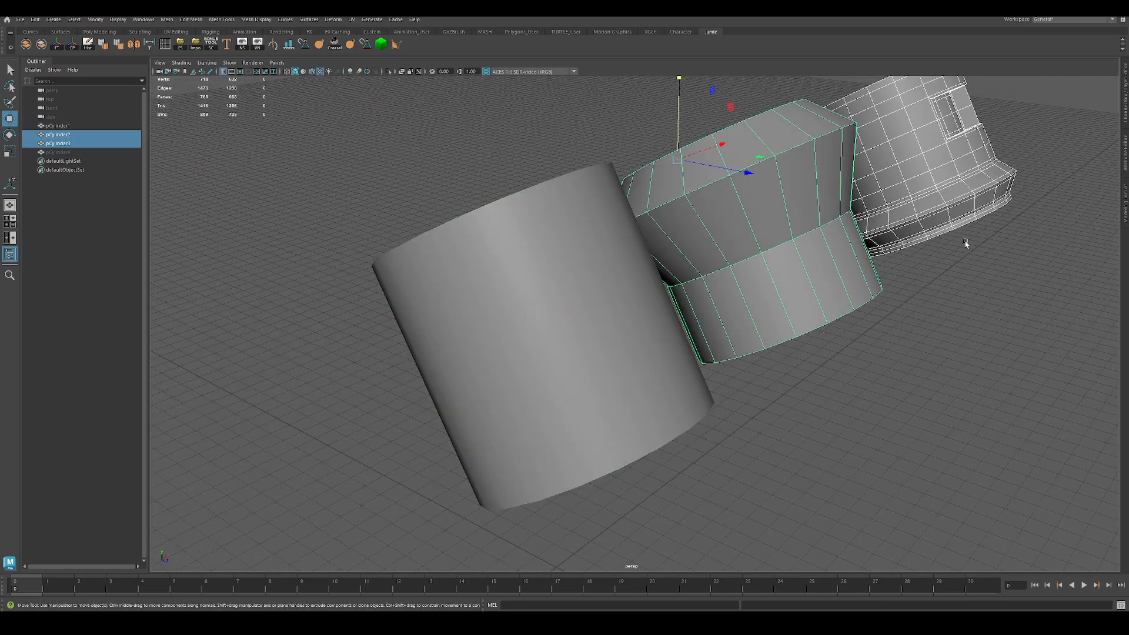
left_click_drag(728, 301, 574, 310, "alt")
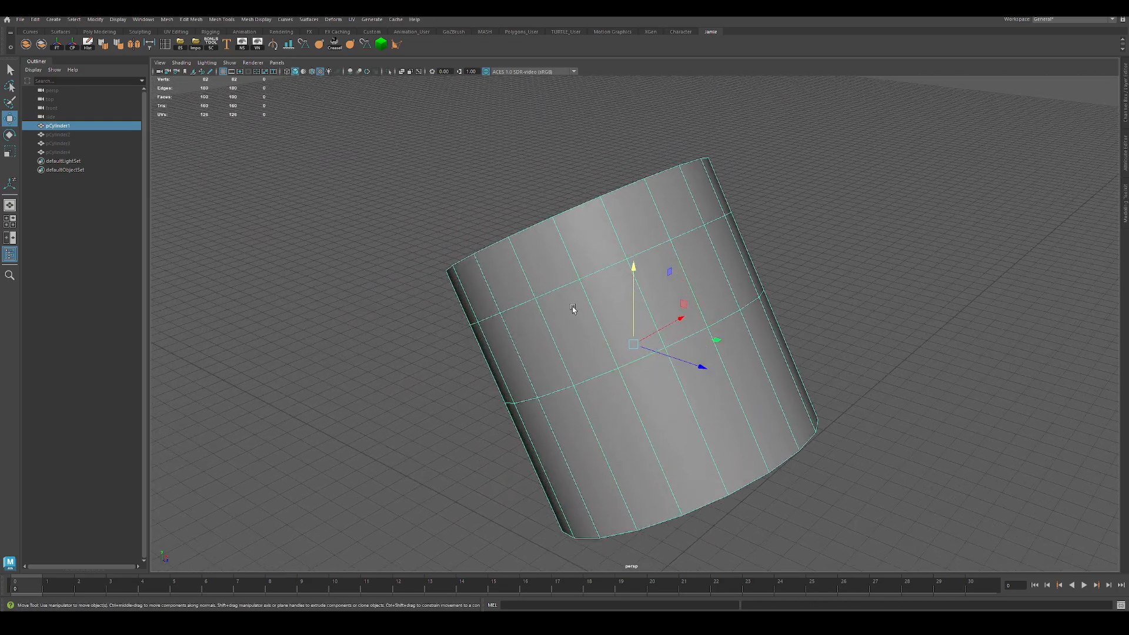
Select the lower edge loop around the tilted cylinder and undo the trial move made on it
key("F10")
left_click(639, 358)
double_click(638, 358)
left_click_drag(638, 359, 819, 247, "alt")
key("ctrl+z")
left_click_drag(739, 315, 709, 320, "alt")
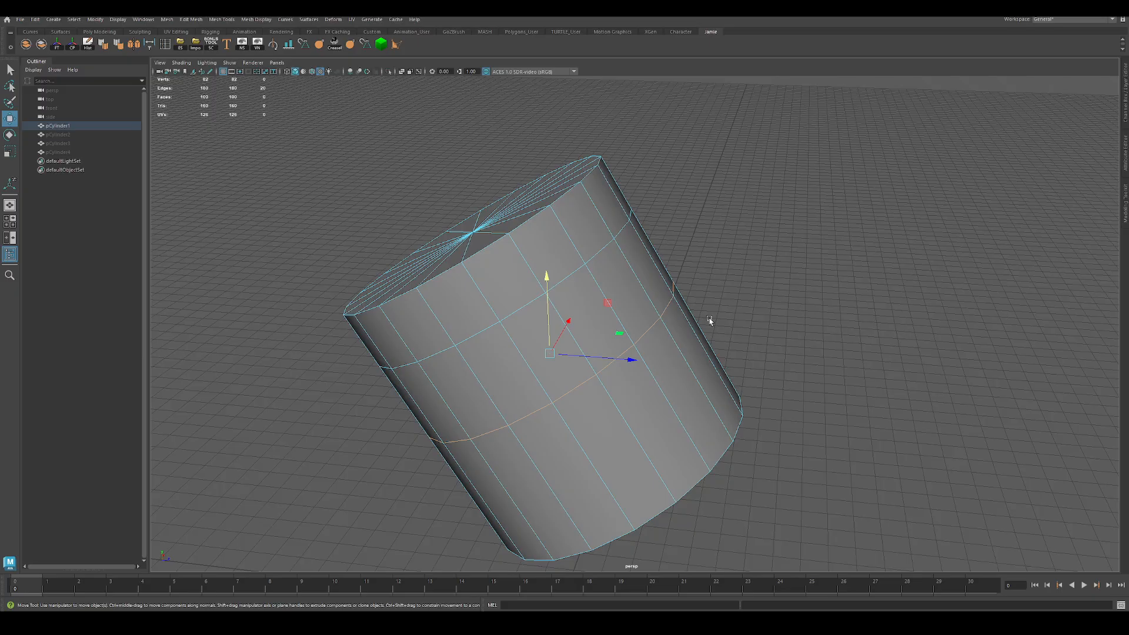
middle_click_drag(723, 334, 735, 270, "alt")
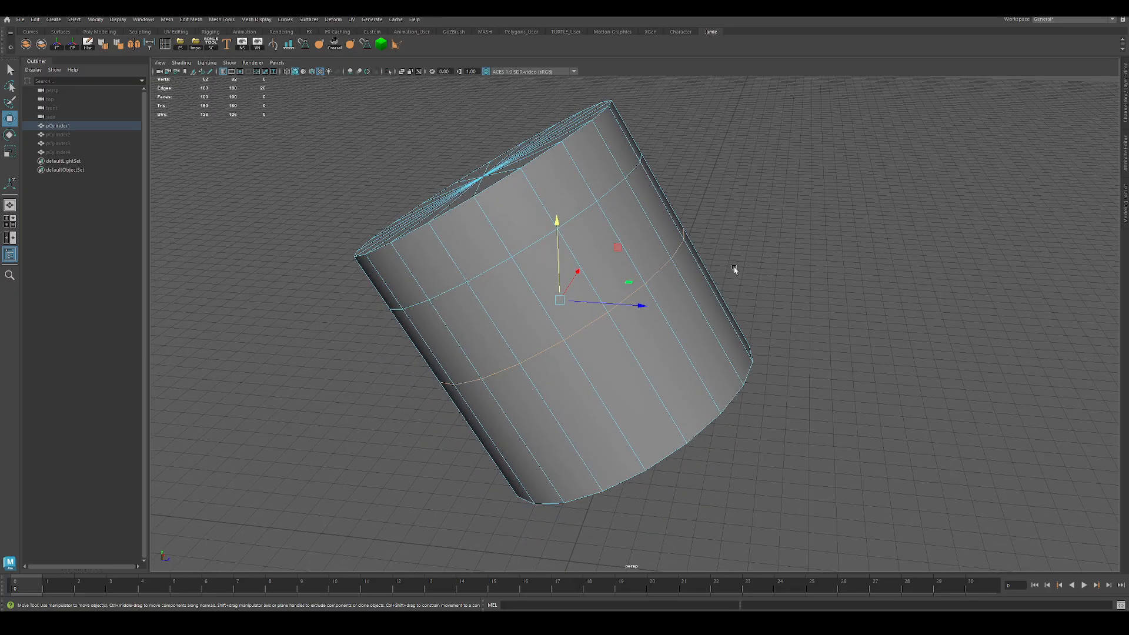
left_click_drag(750, 272, 829, 325, "alt")
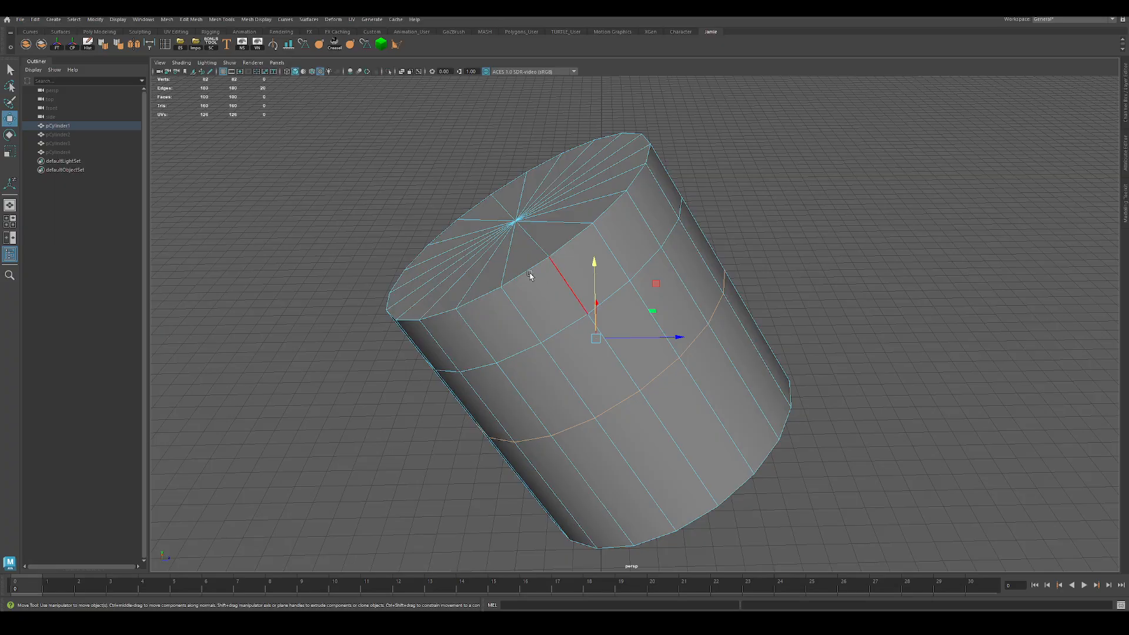
Edit the edge loop's pivot and snap it to a face on the cylinder's top cap
key("alt")
key("d")
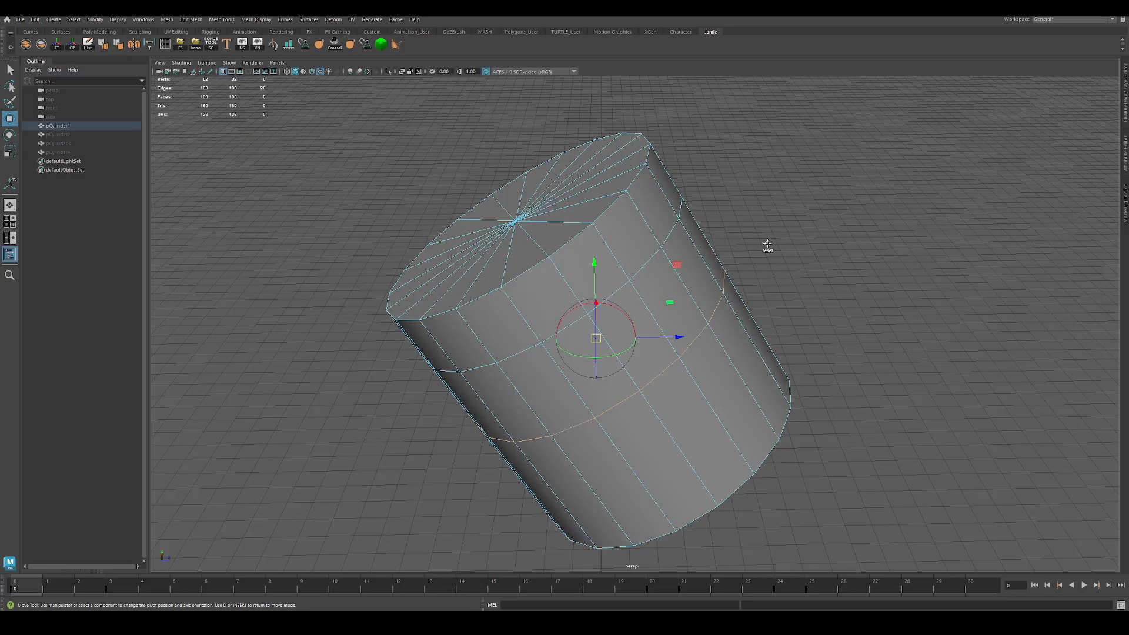
left_click_drag(771, 244, 708, 245, "alt")
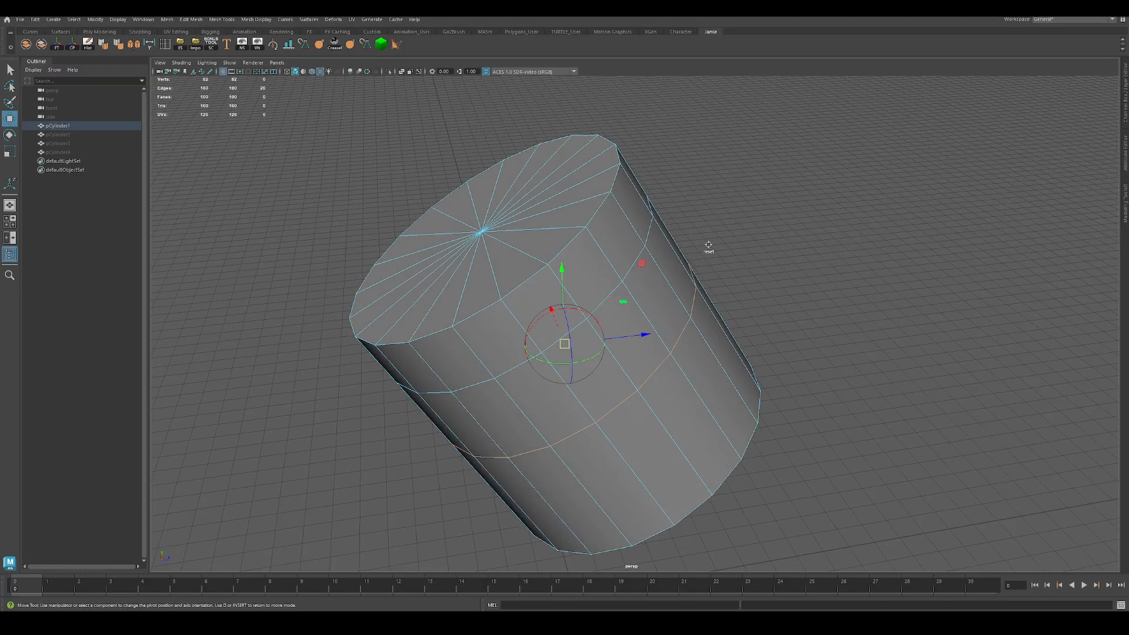
left_click(503, 259)
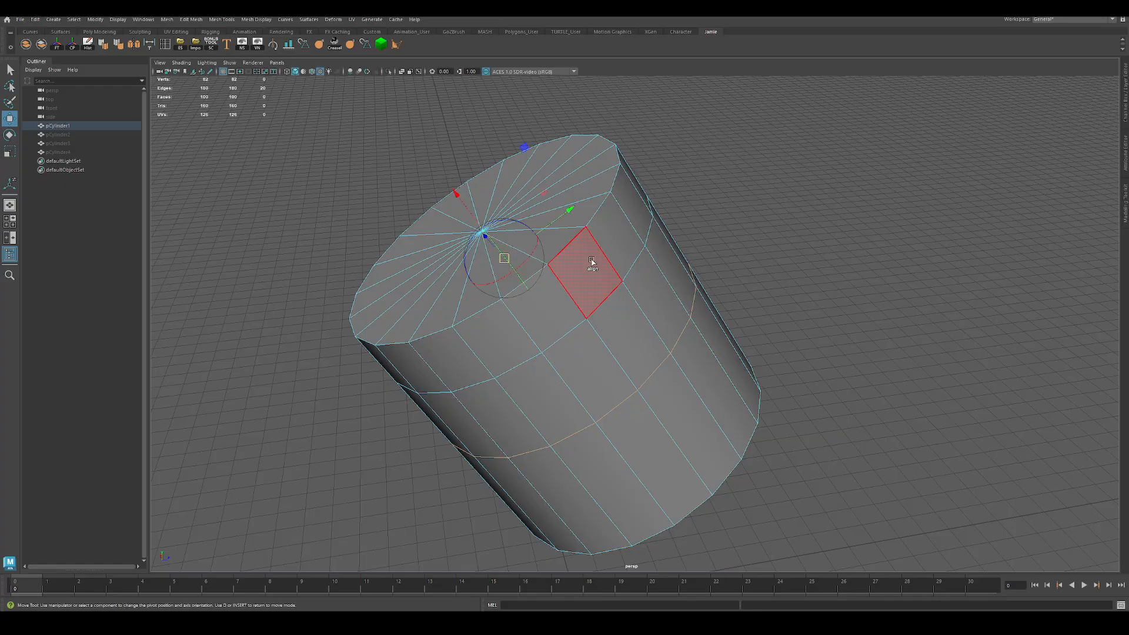
left_click_drag(592, 260, 514, 284, "alt")
left_click_drag(592, 294, 562, 320, "alt")
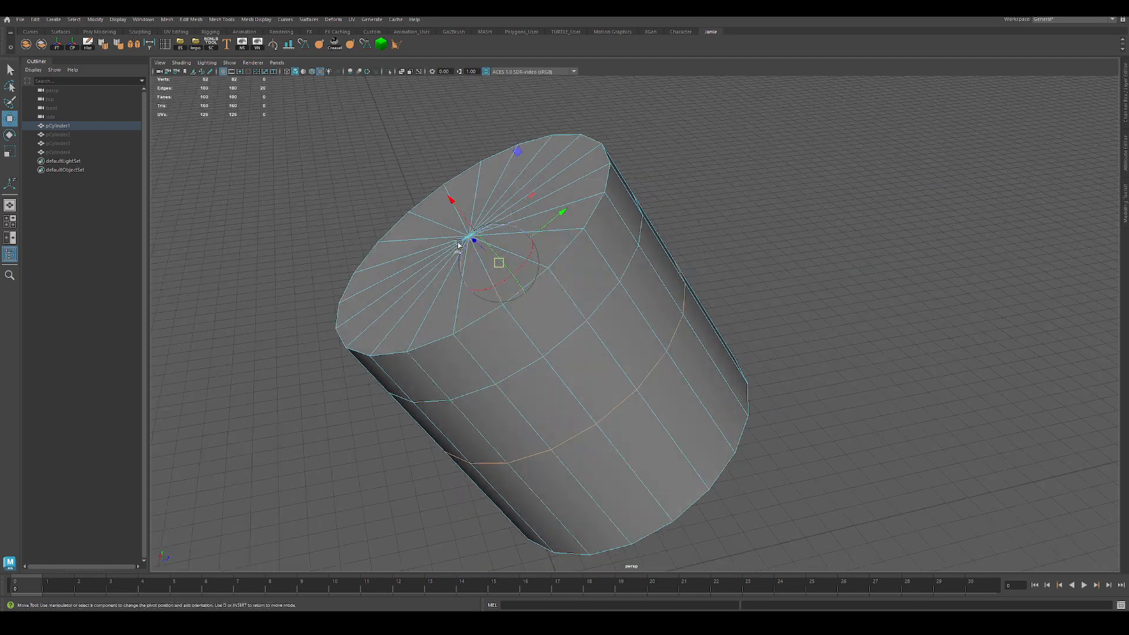
Re-snap the pivot on the cylinder's faces so one axis runs along the cylinder's length, and finish pivot editing
left_click(570, 334)
left_click(511, 268)
left_click_drag(546, 325, 560, 189, "alt")
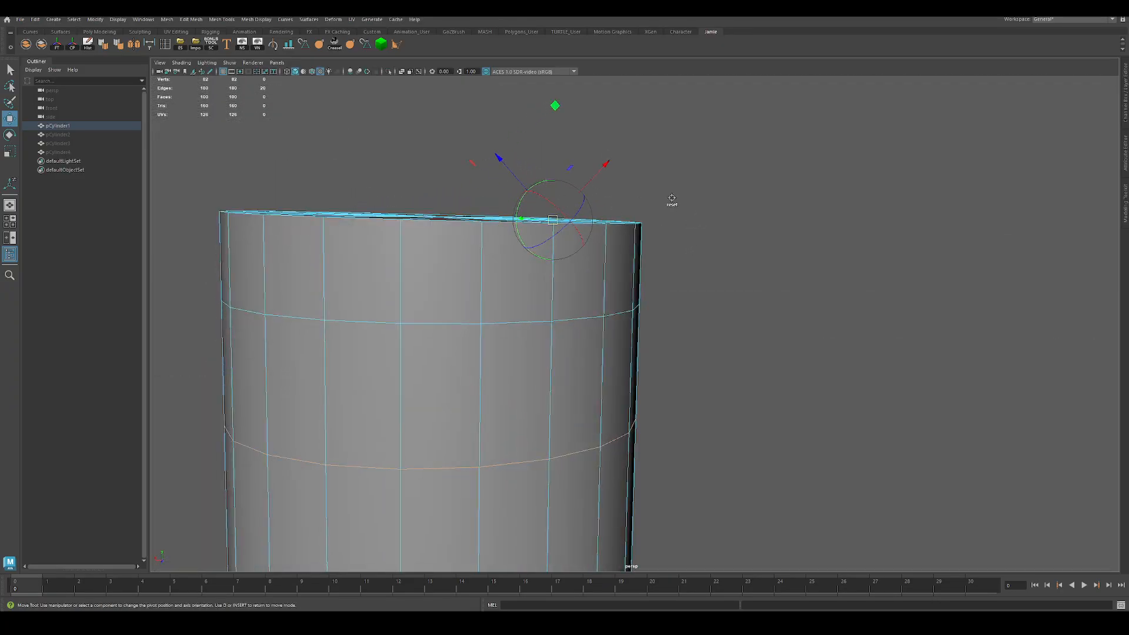
left_click_drag(670, 202, 660, 403, "alt")
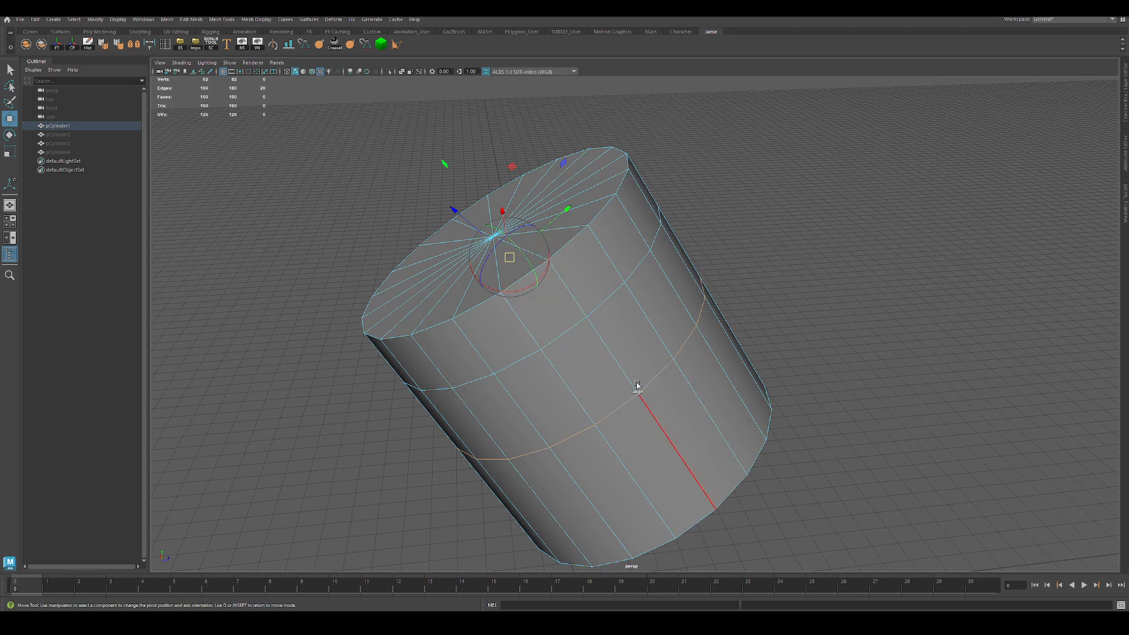
left_click(556, 238)
left_click_drag(555, 238, 564, 241, "alt")
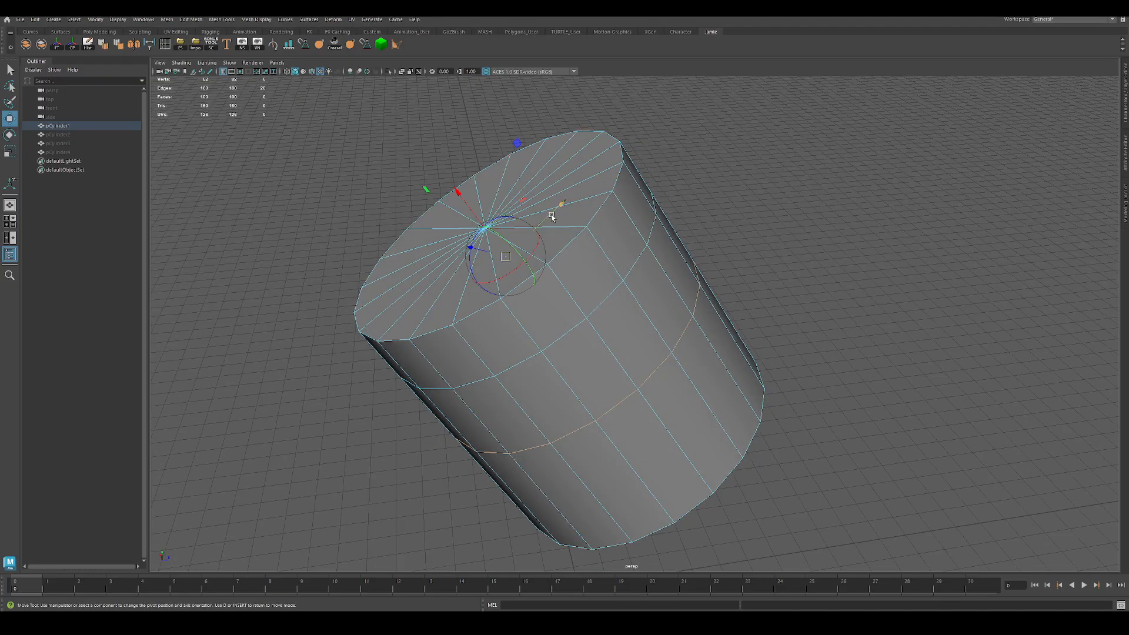
left_click_drag(493, 234, 370, 146, "alt")
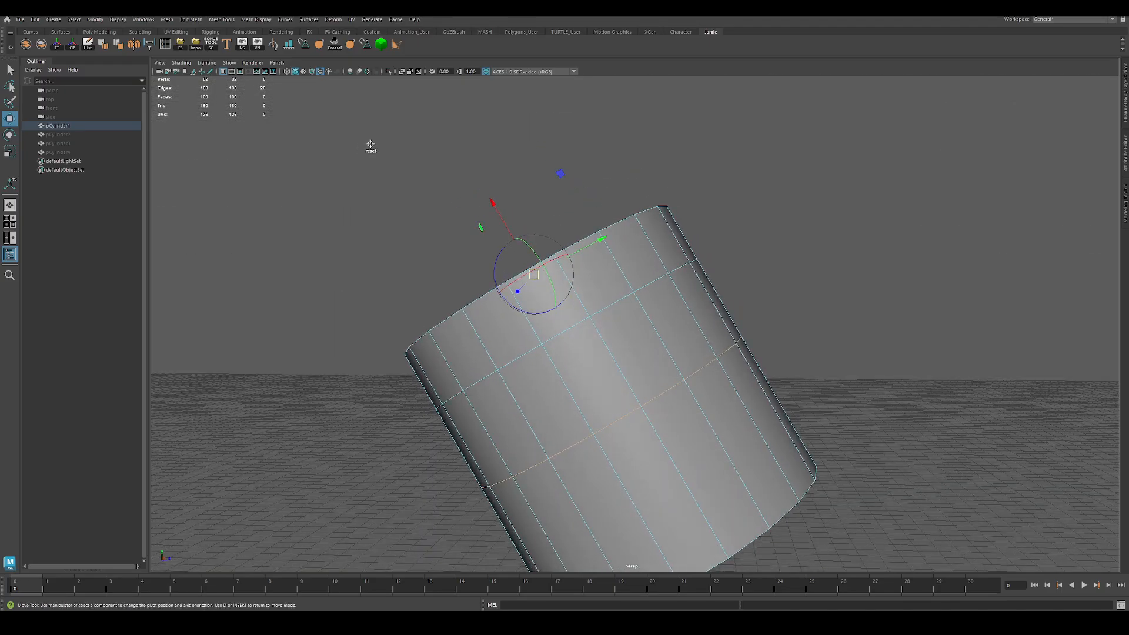
left_click_drag(503, 168, 531, 200, "alt")
key("d")
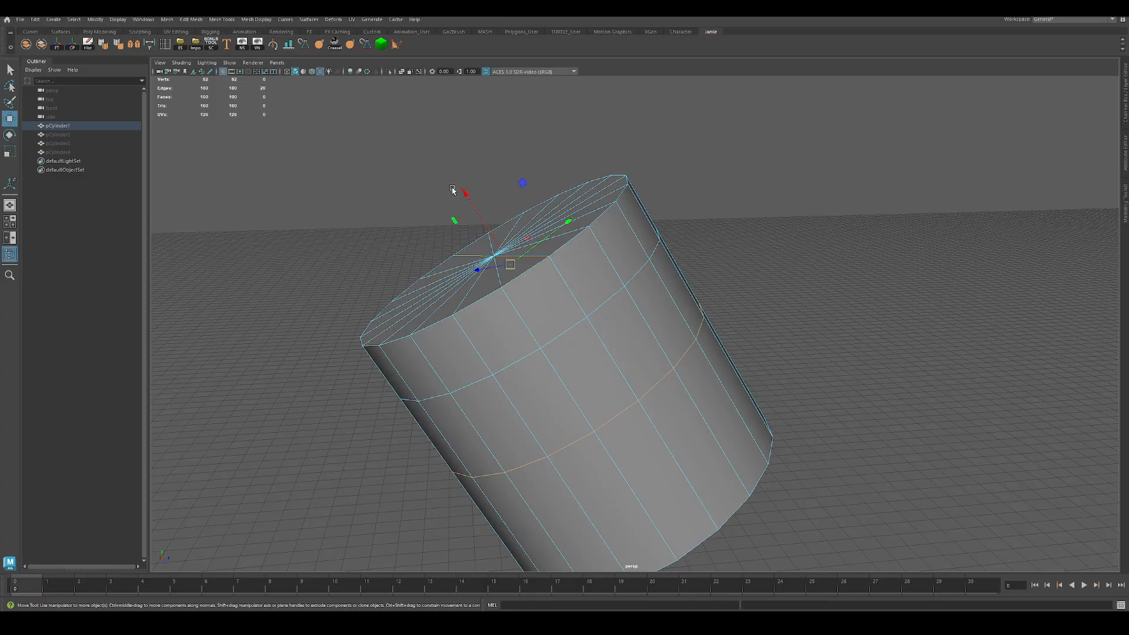
Try moving the edge loop along the cylinder's length with the realigned pivot, and undo the move
left_click_drag(468, 198, 486, 218)
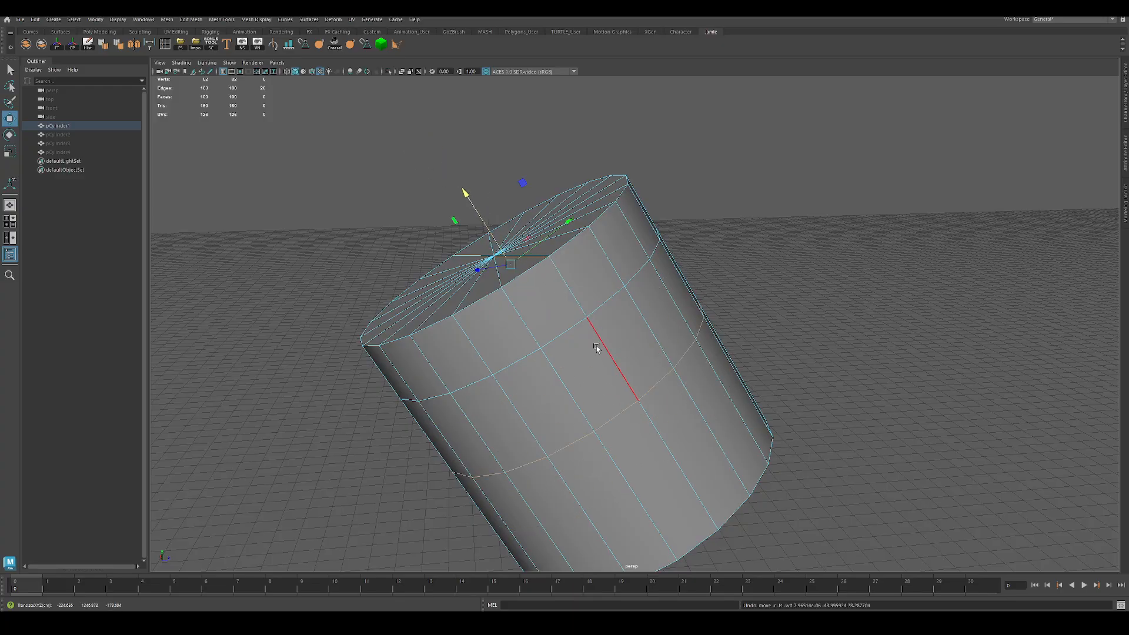
middle_click_drag(579, 349, 547, 272, "alt")
left_click_drag(547, 272, 553, 331, "alt")
middle_click_drag(553, 331, 588, 364, "alt")
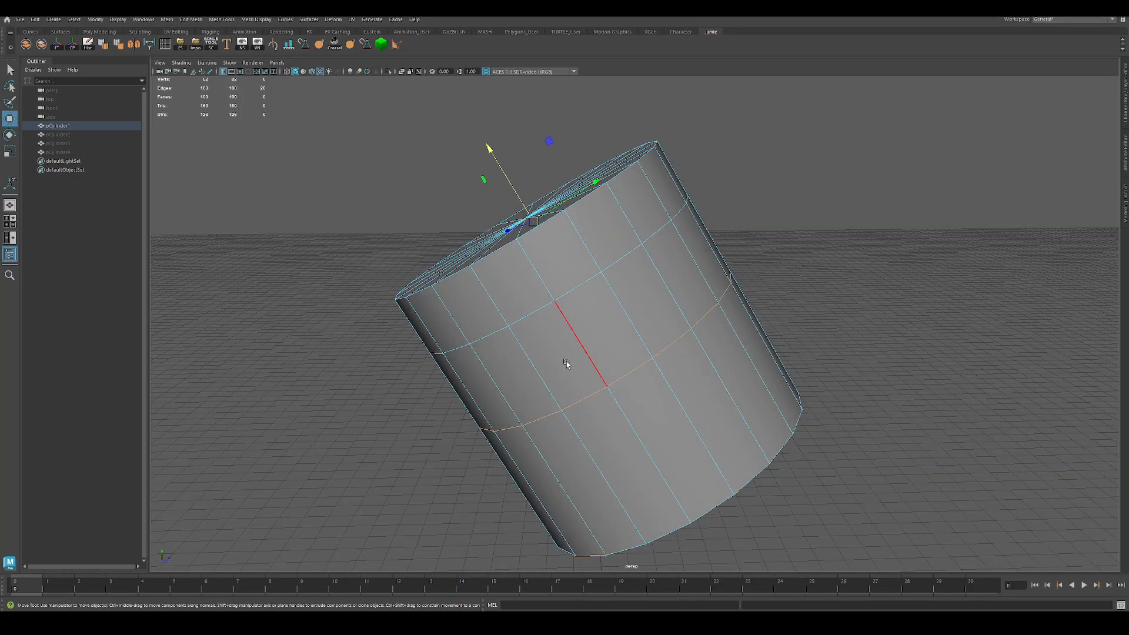
left_click_drag(568, 365, 578, 396, "alt")
Snap the pivot to a vertex on the selected loop and try moving the loop along the cylinder's length
key("d")
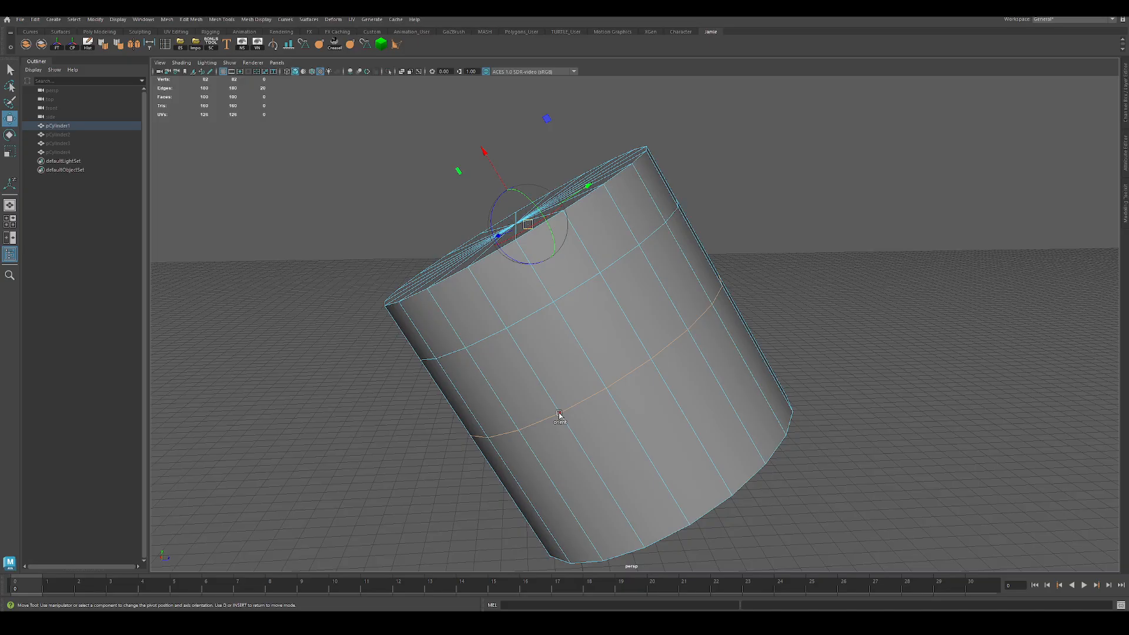
left_click(559, 415)
left_click(560, 415)
left_click_drag(613, 423, 594, 434, "alt")
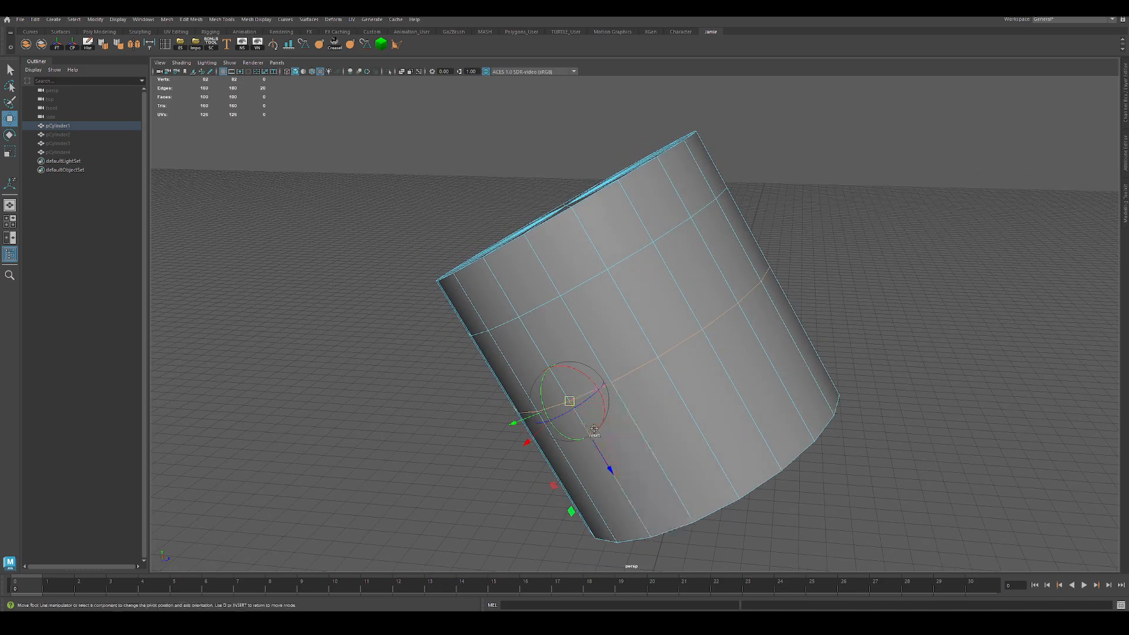
key("d")
middle_click_drag(610, 463, 532, 439)
left_click_drag(533, 440, 519, 437, "alt")
mouse_move(611, 303)
left_mouse_down("alt")
mouse_move(594, 341)
mouse_move(613, 300)
left_mouse_up("alt")
Set the Move tool's axis orientation to World and reset the edge loop's pivot
left_click(602, 281)
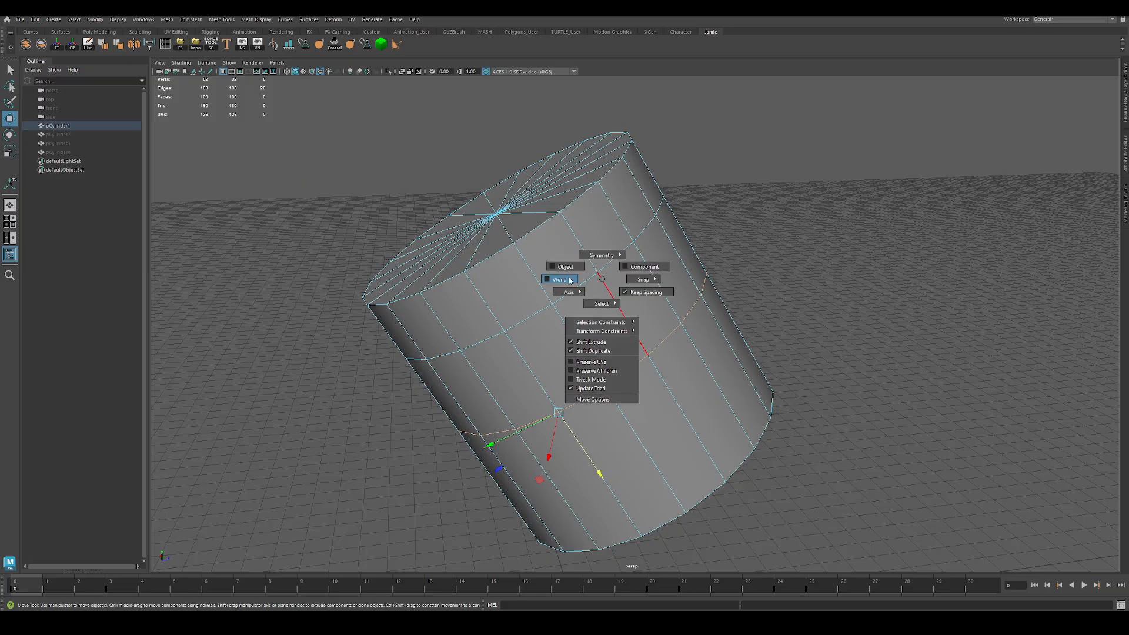
left_click(548, 280)
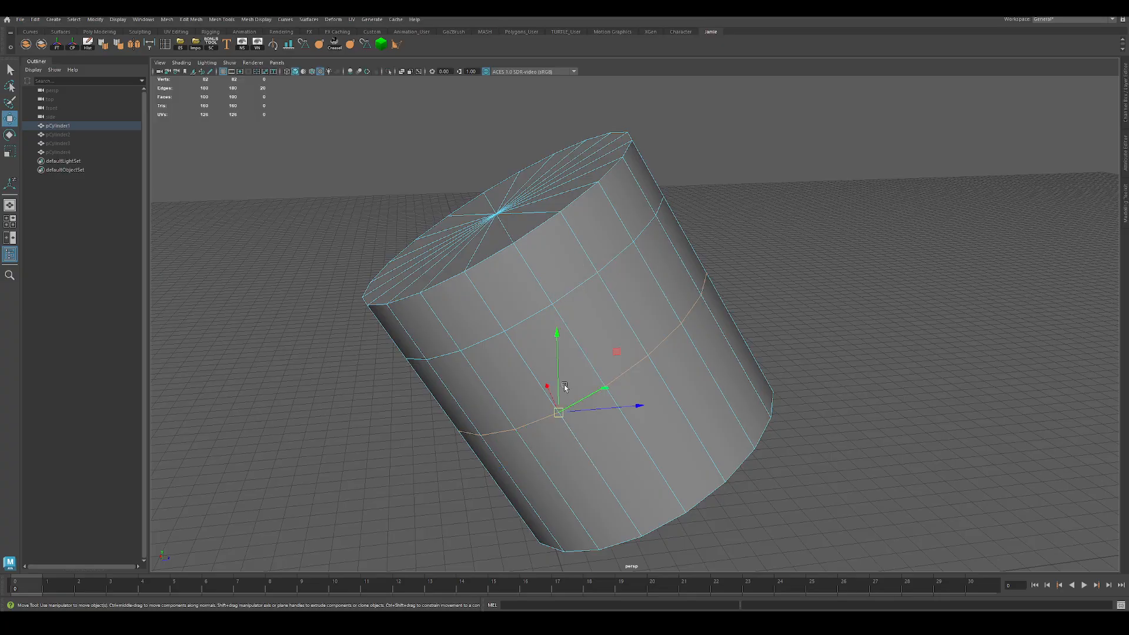
left_click_drag(565, 386, 588, 294, "alt")
key("d")
left_click(588, 283)
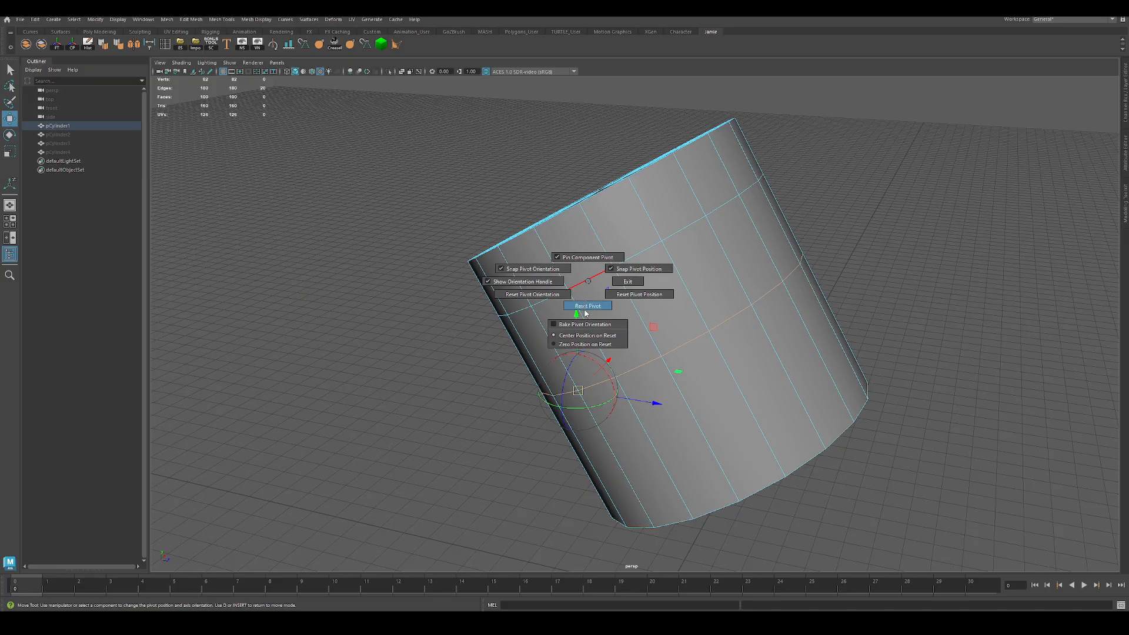
left_click(586, 314)
left_click_drag(819, 285, 925, 214, "alt")
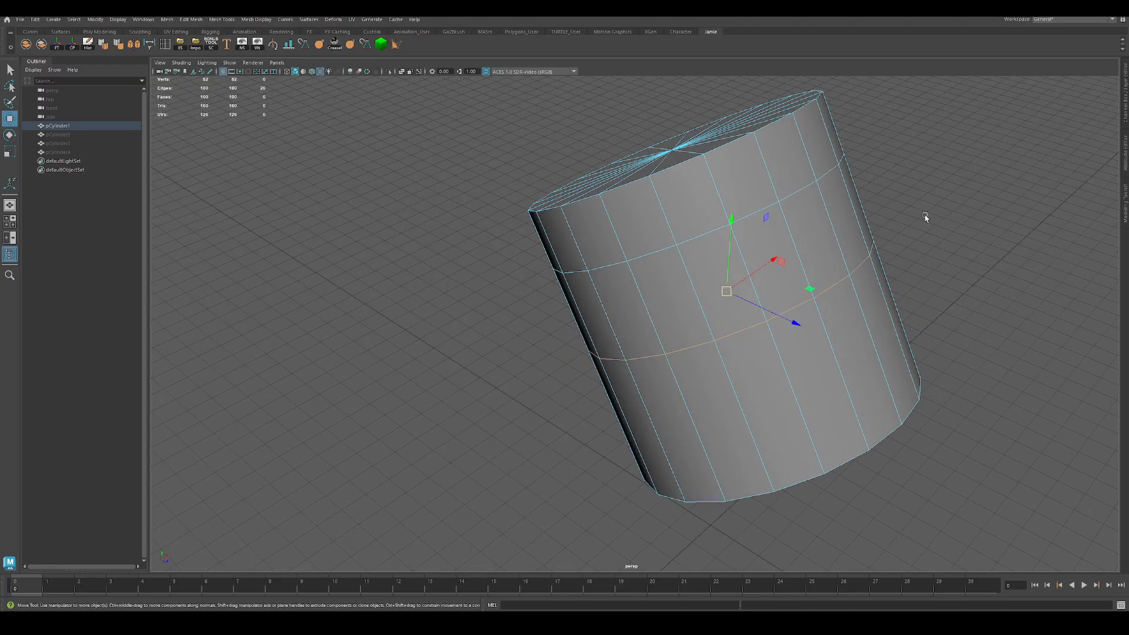
Slide the lower edge loop along the tilted cylinder's sides toward its base and return to object mode
double_click(785, 305)
left_click_drag(862, 262, 535, 309, "alt")
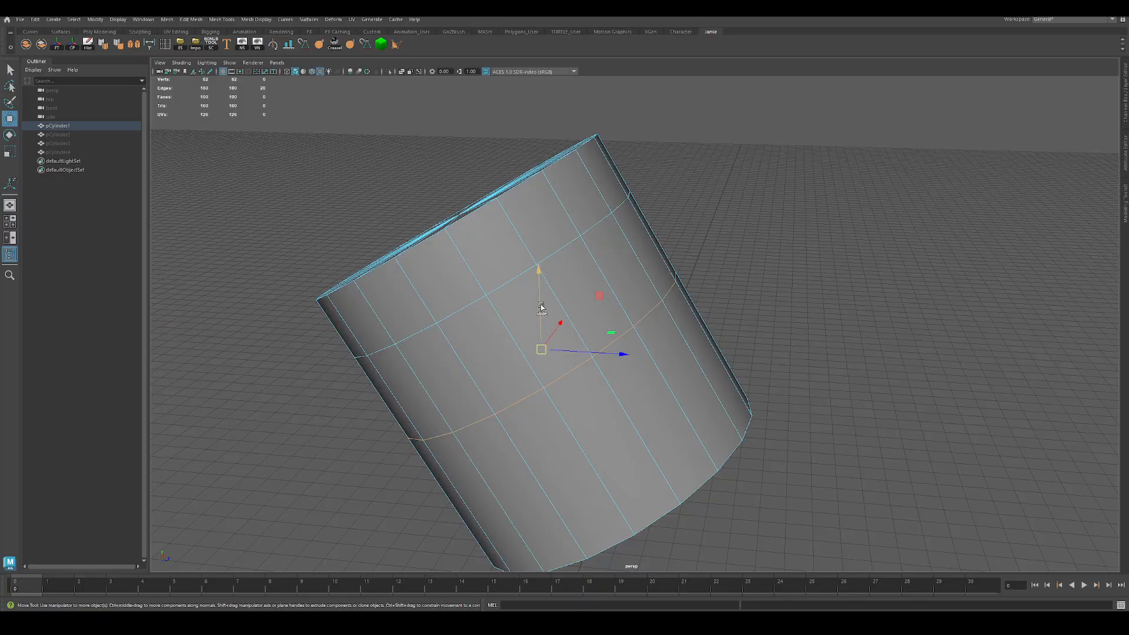
left_click_drag(541, 306, 595, 343)
right_click_drag(570, 329, 573, 305)
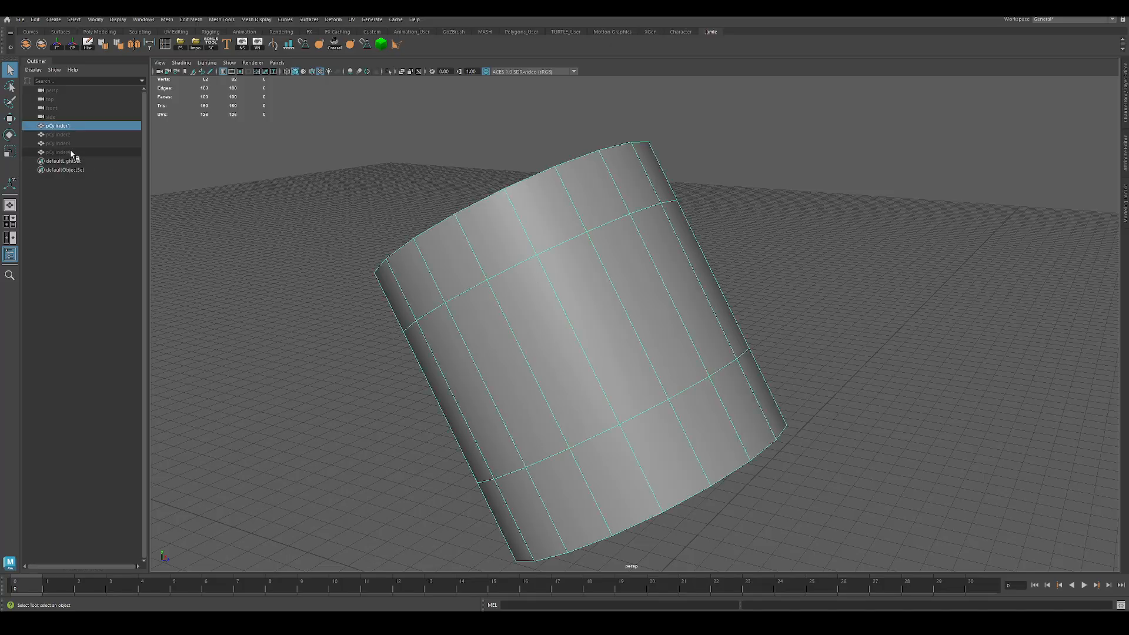
Unhide pCylinder2, hide pCylinder1, and select the flared cylinder
left_click(59, 135)
key("h")
left_click(51, 127)
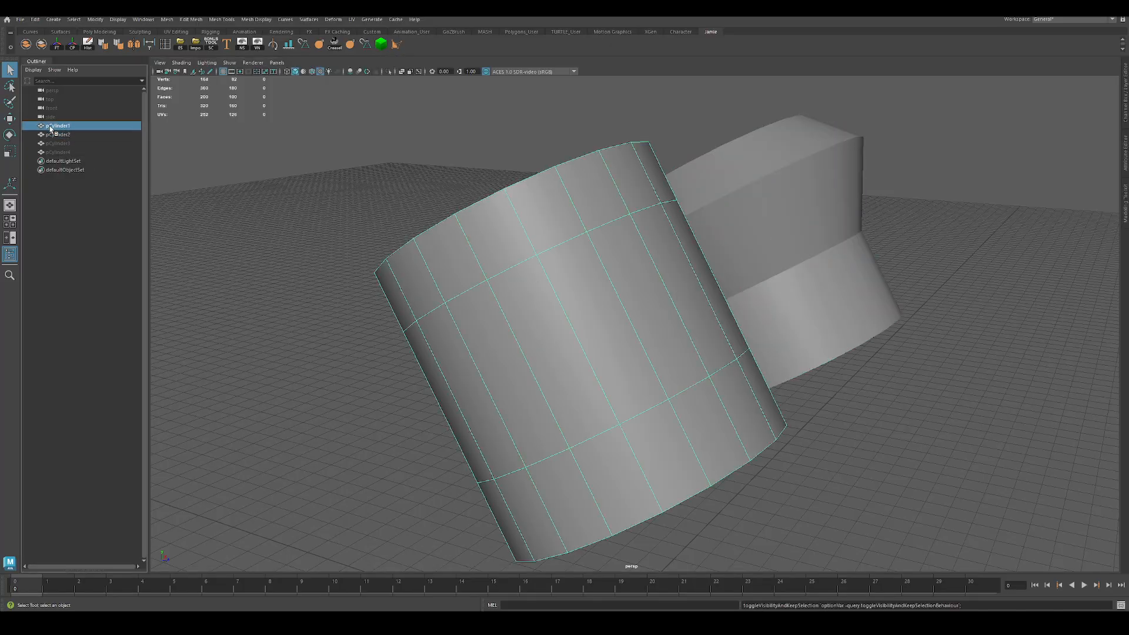
key("h")
left_click(788, 265)
left_click_drag(788, 264, 679, 321, "alt")
left_click_drag(689, 259, 659, 251, "alt")
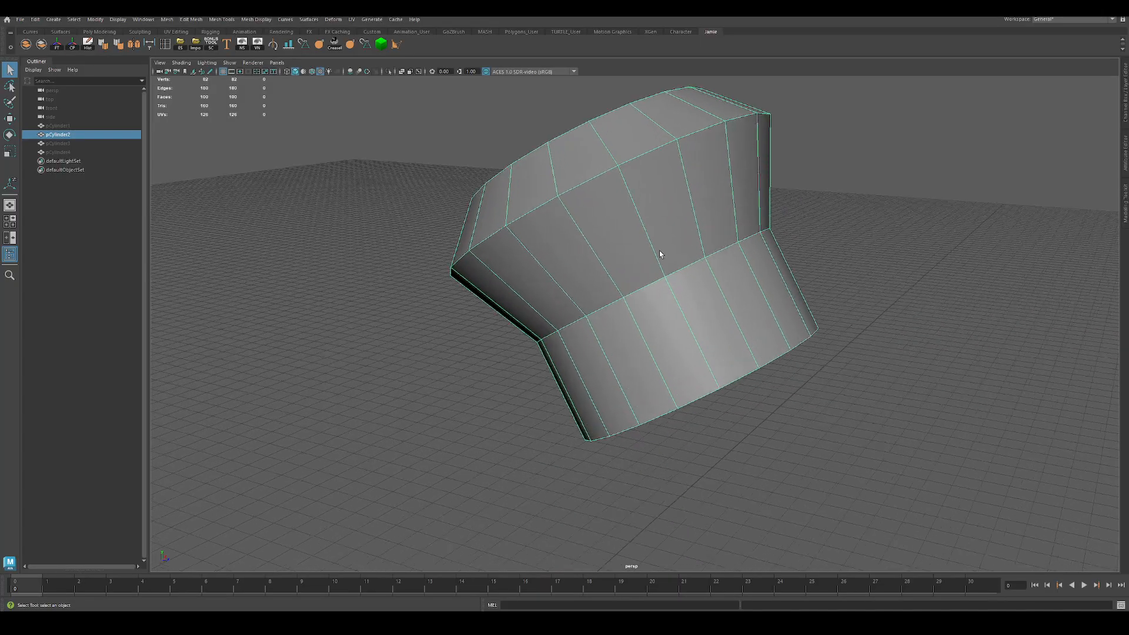
Select the edge loop at the flared cylinder's waist and undo the trial vertical move made on it
key("F10")
left_click_drag(646, 296, 610, 308, "alt")
key("w")
left_click_drag(565, 194, 534, 185)
middle_click_drag(573, 264, 625, 342, "alt")
key("ctrl+z")
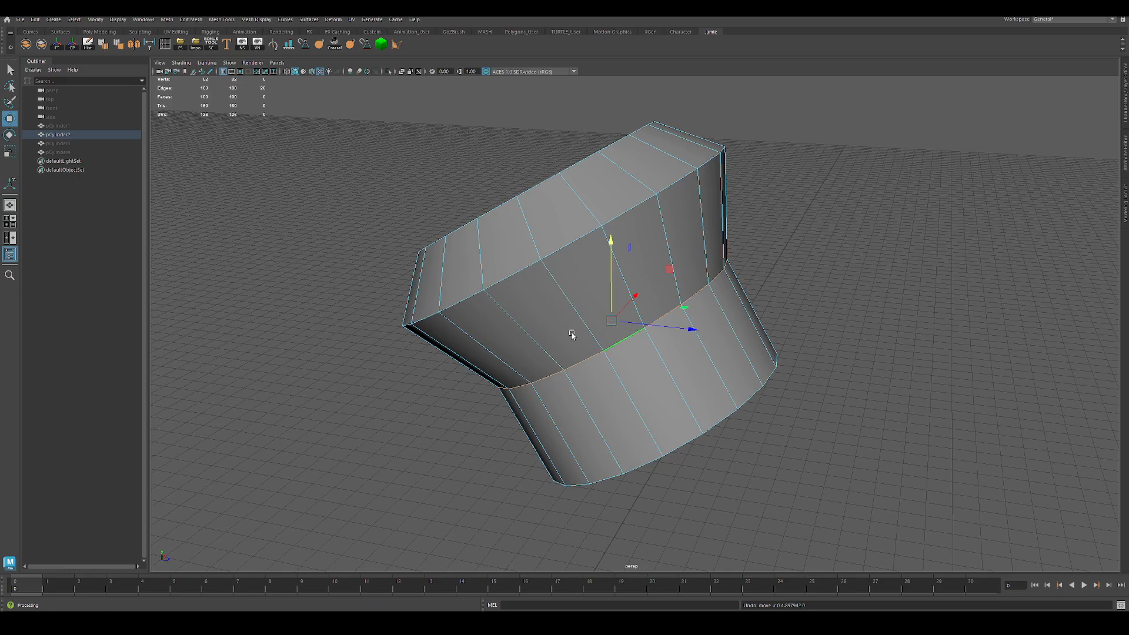
left_click_drag(572, 334, 573, 266, "alt")
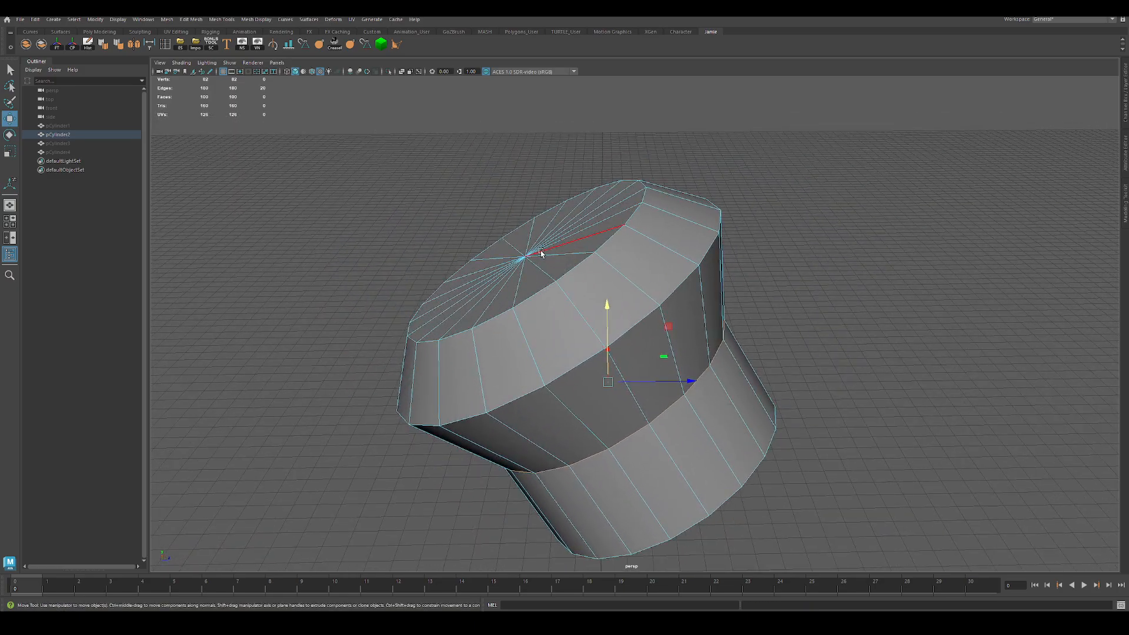
Undo snapping the pivot to the cap's centre vertex, and align only the pivot's orientation to that vertex
key("d")
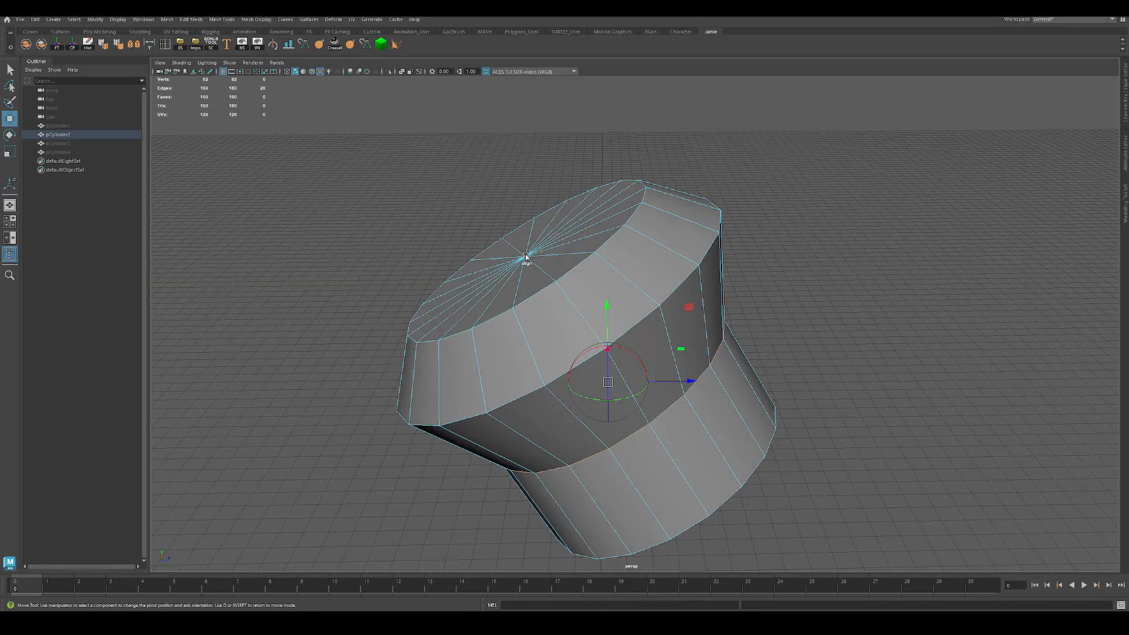
left_click(526, 257)
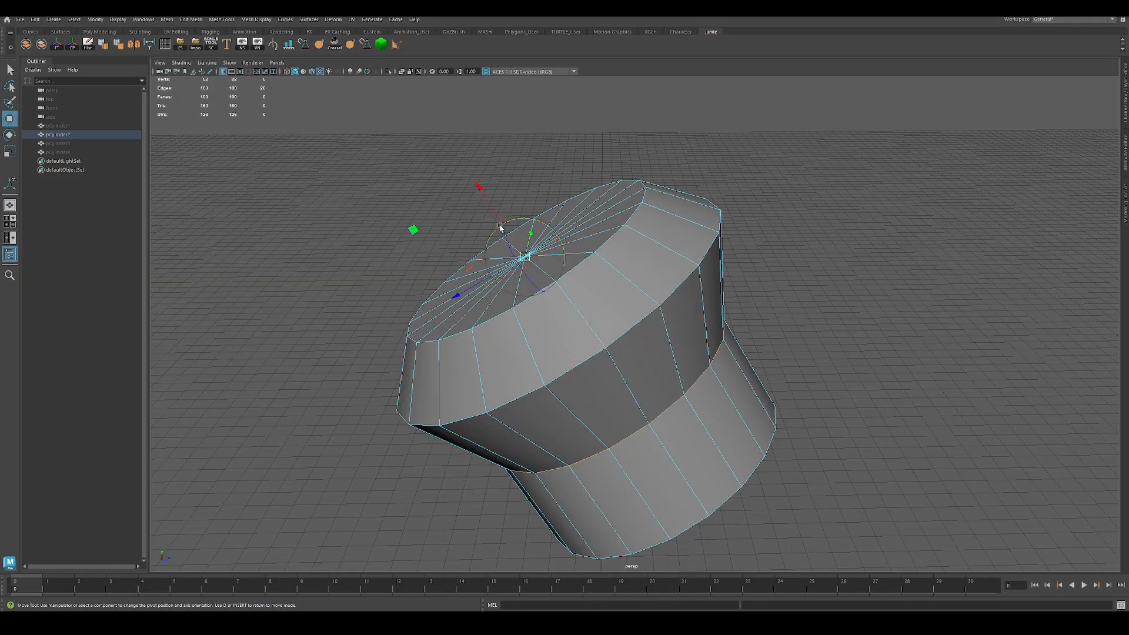
key("ctrl+z")
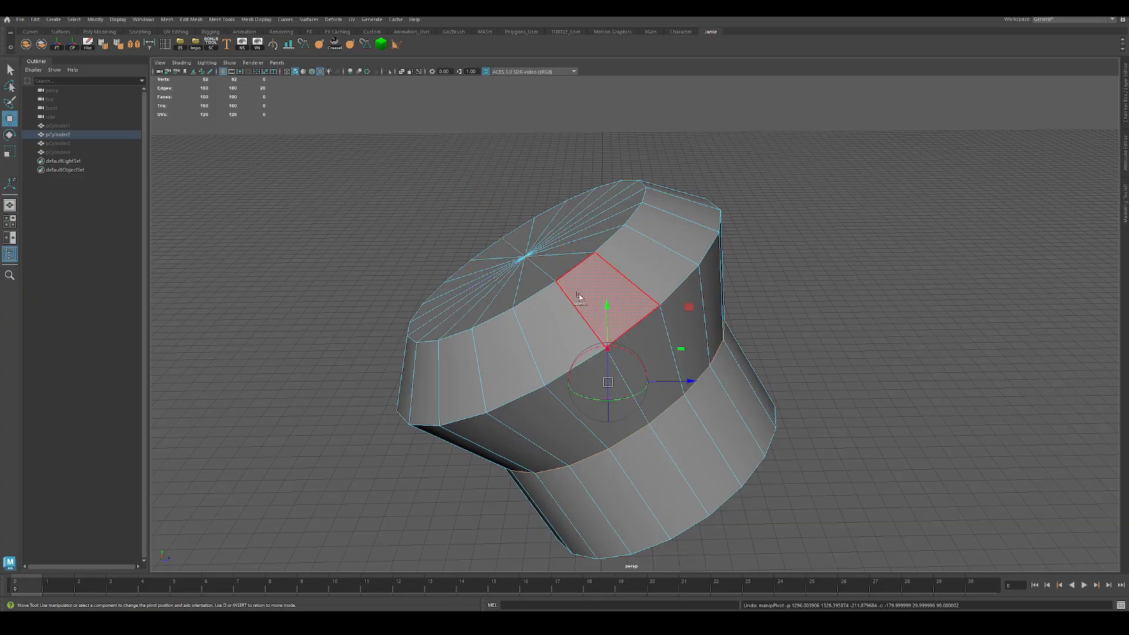
left_click(525, 257)
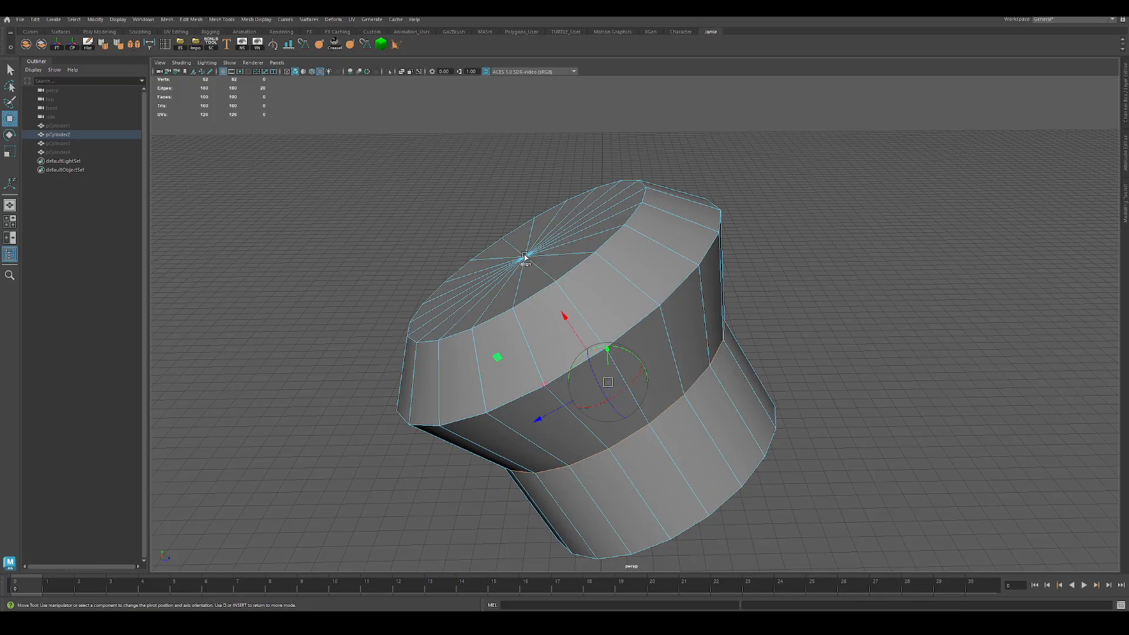
Shift the flared cylinder's waist edge loop up and down along the aligned axis, leaving it slightly closer to the base
left_click_drag(525, 257, 617, 277, "alt")
key("ctrl+z")
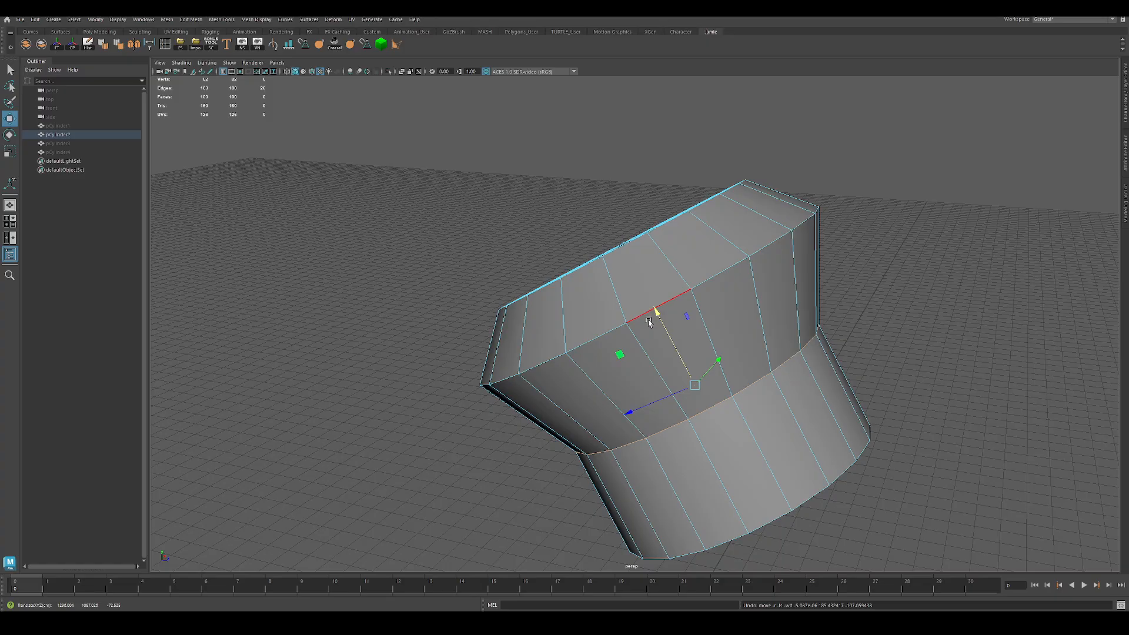
middle_click_drag(665, 323, 660, 351, "shift")
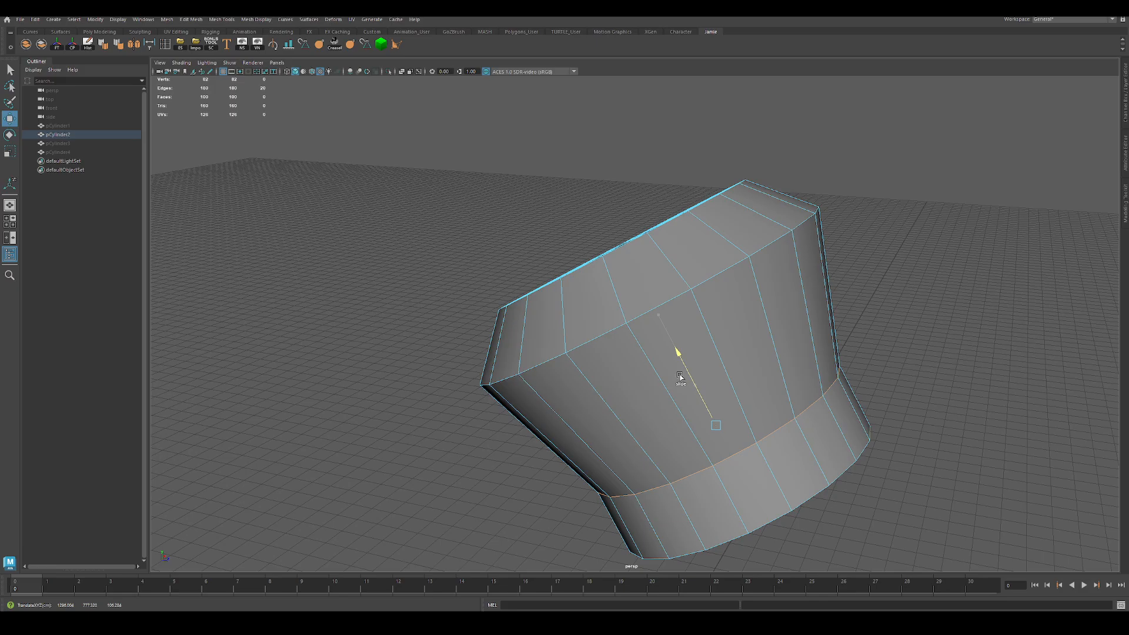
middle_click_drag(642, 327, 622, 265, "shift")
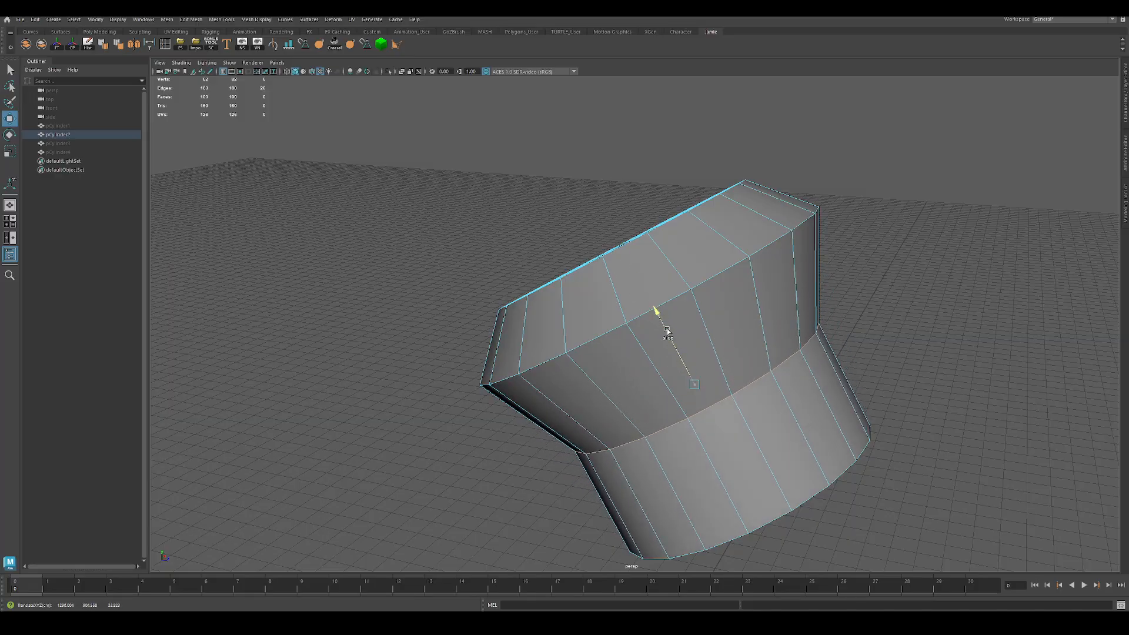
middle_click_drag(667, 332, 733, 312, "shift")
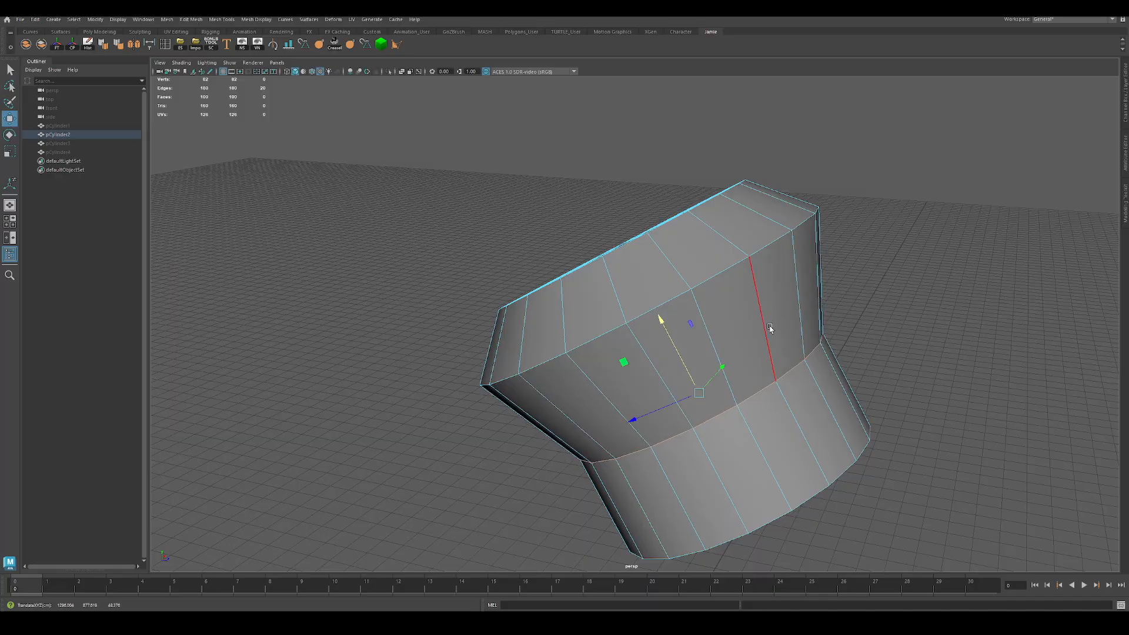
left_click_drag(770, 327, 715, 350, "alt")
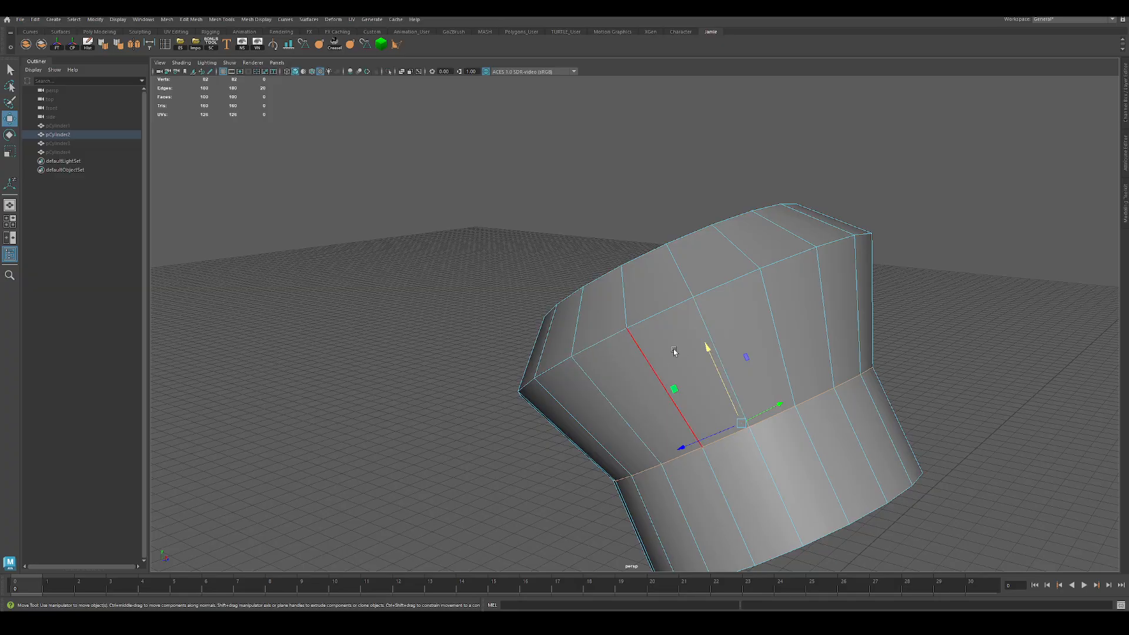
Return to object mode, hide pCylinder2, then unhide pCylinder3 and frame it in the view
key("q")
key("F8")
left_click(923, 164)
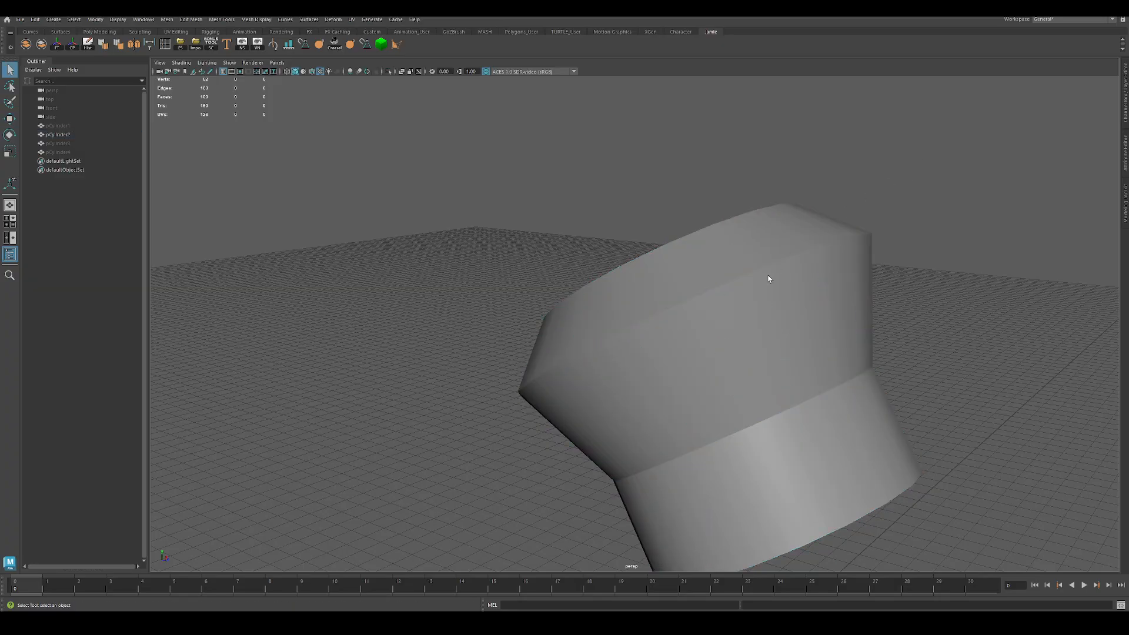
left_click(625, 264)
key("h")
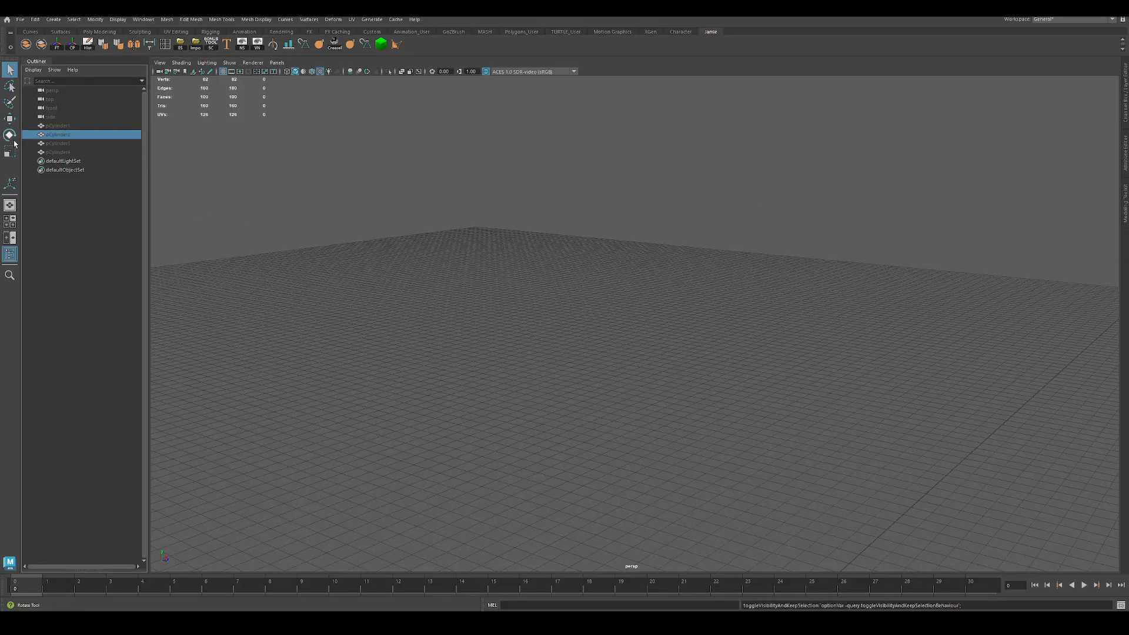
left_click(71, 144)
key("h")
key("f")
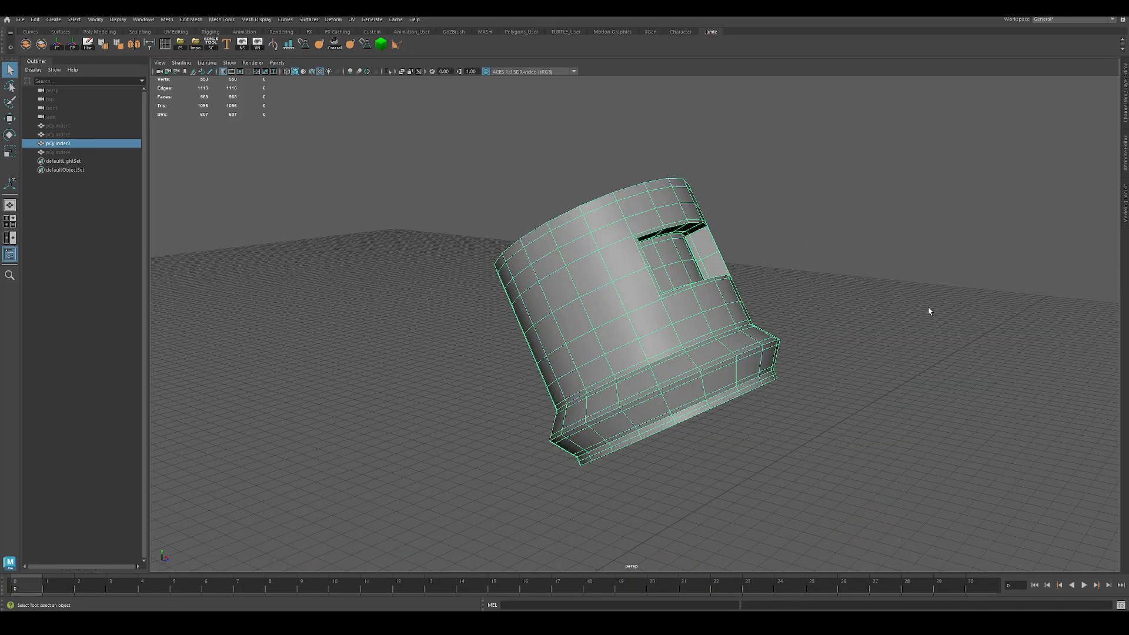
Select the full ring of vertices where pCylinder3's body meets its flared base, using wireframe display to include the far side
middle_click_drag(764, 324, 651, 345, "alt")
left_click_drag(546, 339, 576, 349, "alt")
scroll(577, 350, "up", 2)
scroll(534, 349, "up", 2)
middle_click_drag(534, 348, 626, 316, "alt")
left_click_drag(626, 316, 559, 355, "alt")
middle_click_drag(559, 355, 547, 341, "alt")
left_click_drag(546, 341, 513, 337, "alt")
right_click_drag(513, 337, 425, 322)
key("4")
scroll(380, 317, "up", 3)
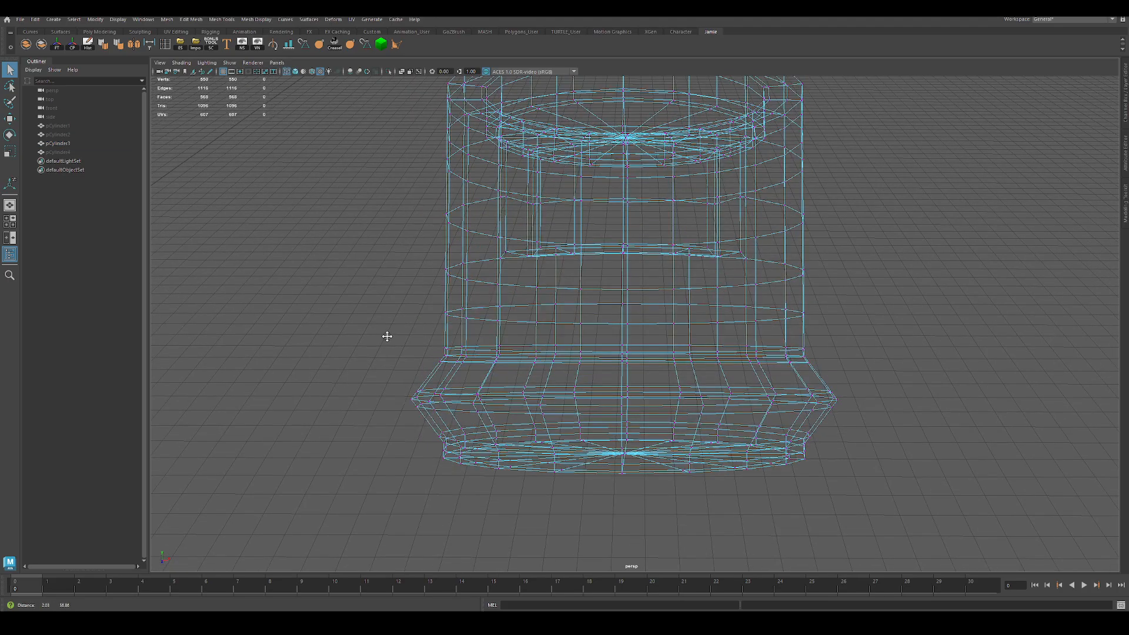
left_click_drag(399, 339, 862, 369)
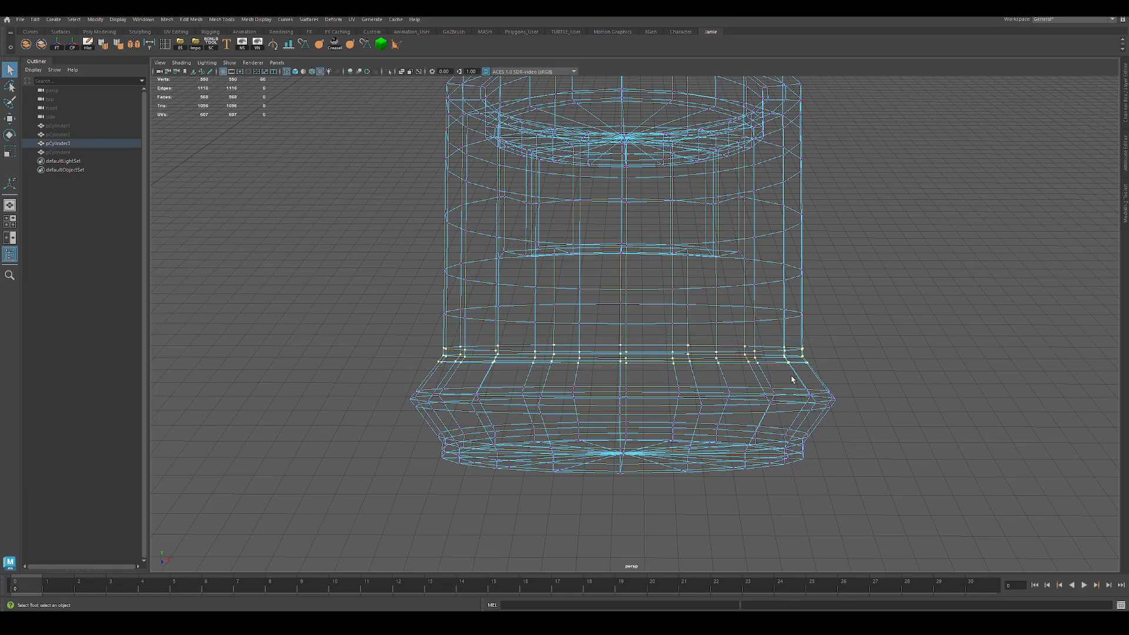
key("5")
mouse_move(482, 361)
left_mouse_down("alt")
mouse_move(555, 349)
mouse_move(546, 384)
mouse_move(697, 351)
left_mouse_up("alt")
key("w")
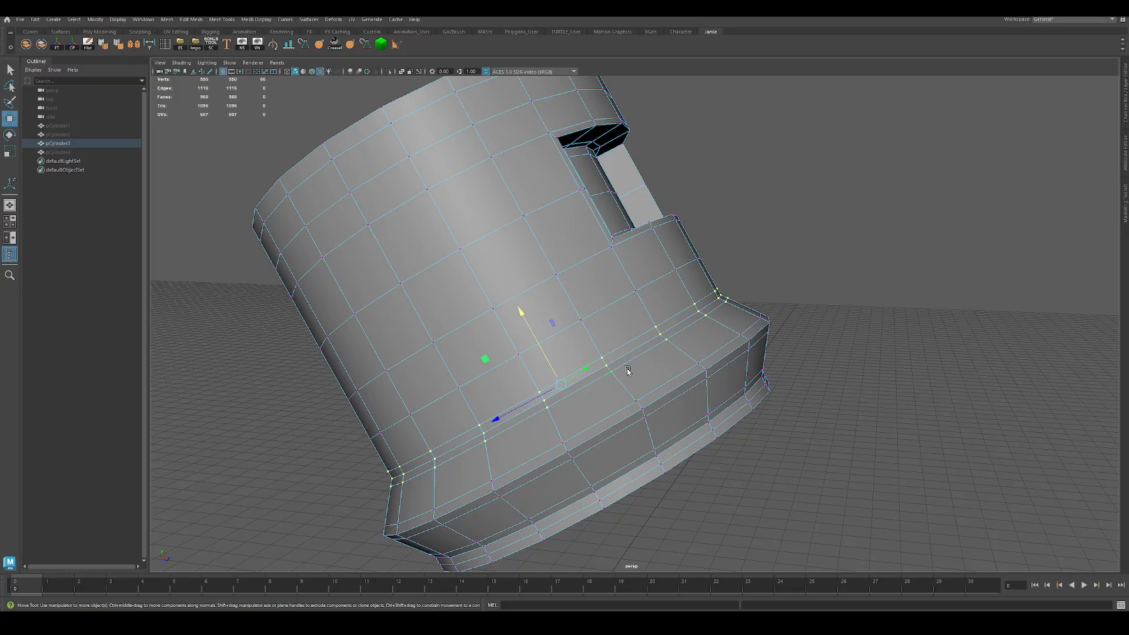
Deselect the vertices, preview pCylinder3 smoothed, and return it to the unsmoothed display
key("q")
left_click(696, 249)
key("3")
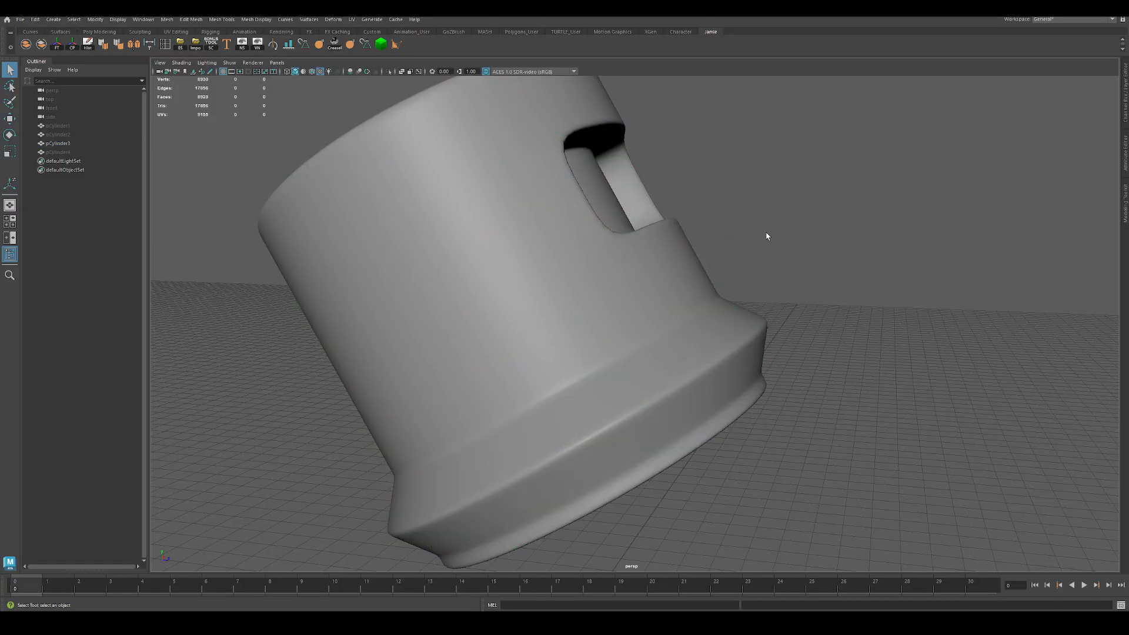
left_click_drag(768, 234, 728, 281, "alt")
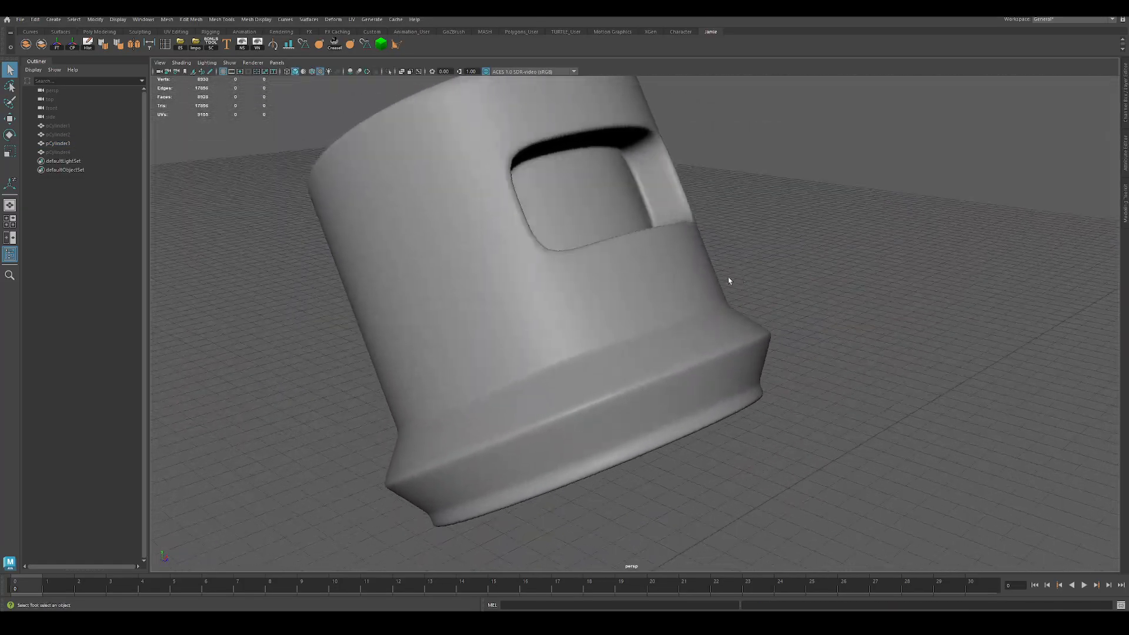
left_click(633, 307)
key("1")
left_click_drag(633, 350, 637, 370, "alt")
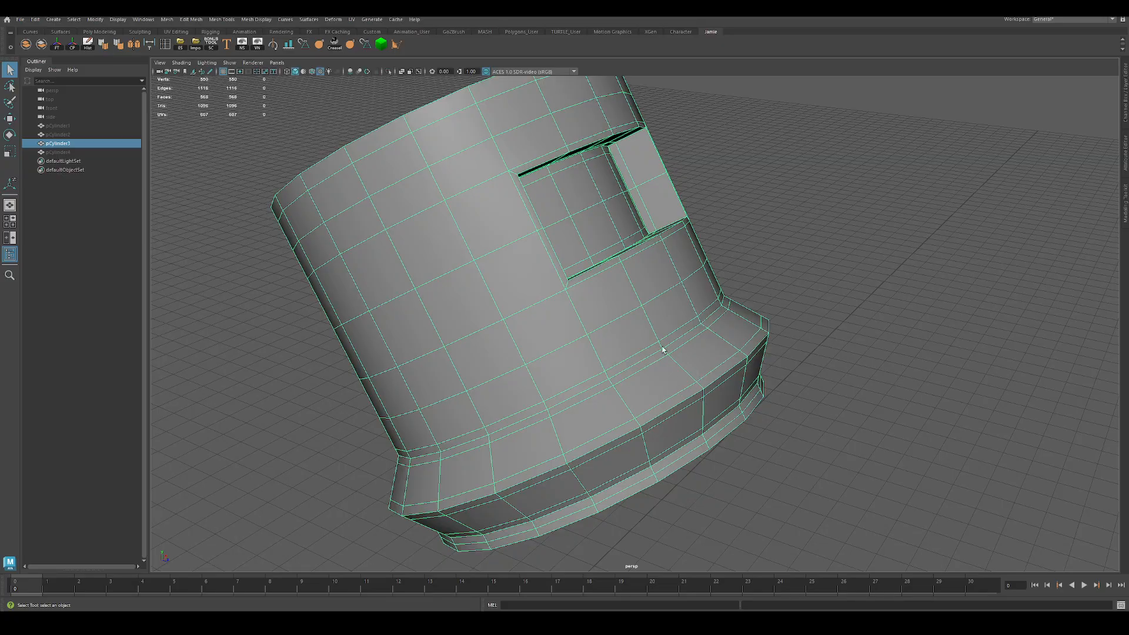
Reselect the junction vertices through the mesh and try moving them along the tilted cylinder's axis, undoing the moves
right_click_drag(658, 348, 605, 338)
left_click_drag(665, 361, 506, 376, "alt")
key("4")
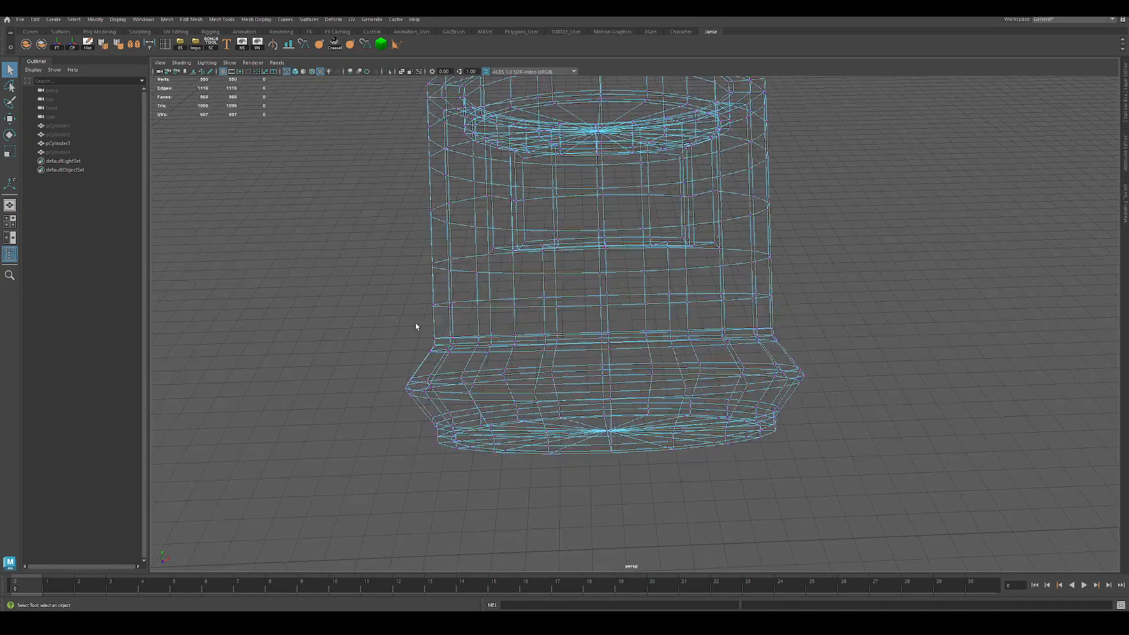
mouse_move(410, 323)
left_mouse_down()
mouse_move(653, 353)
mouse_move(844, 355)
left_mouse_up()
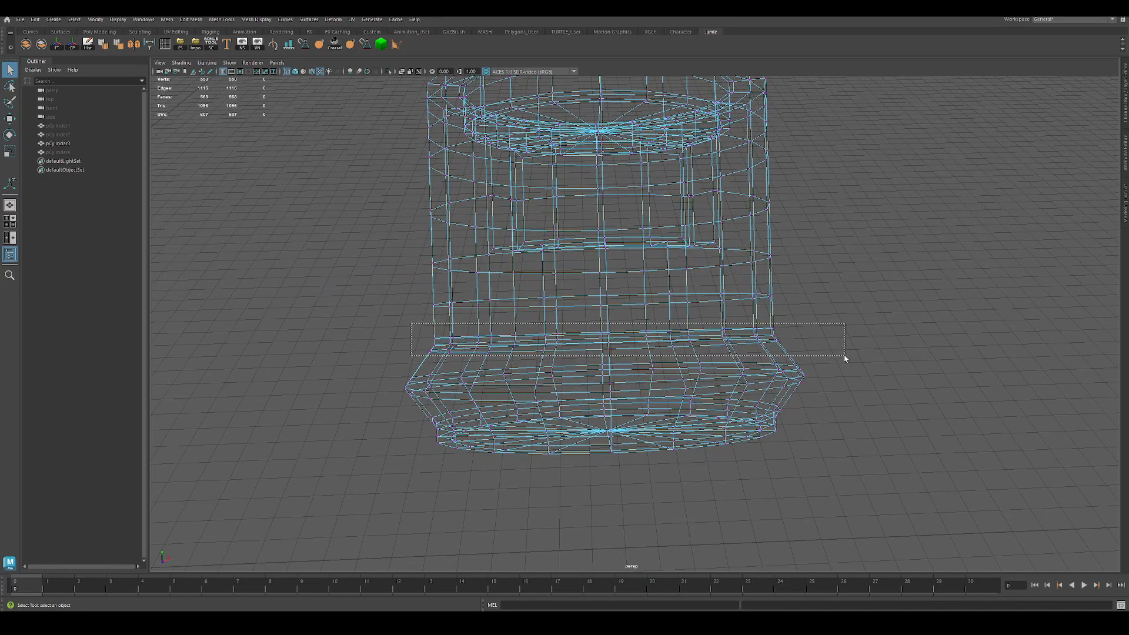
key("5")
key("w")
mouse_move(670, 347)
left_mouse_down("alt")
mouse_move(659, 354)
mouse_move(671, 336)
mouse_move(661, 344)
left_mouse_up("alt")
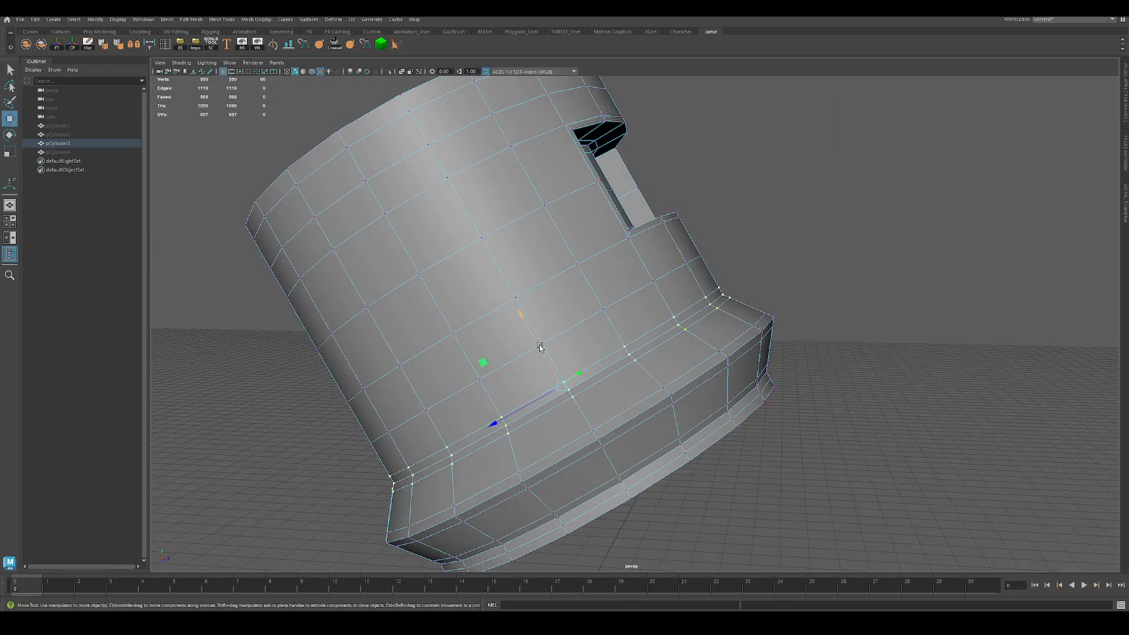
mouse_move(539, 348)
left_mouse_down()
mouse_move(517, 313)
mouse_move(561, 356)
mouse_move(517, 305)
mouse_move(556, 338)
left_mouse_up()
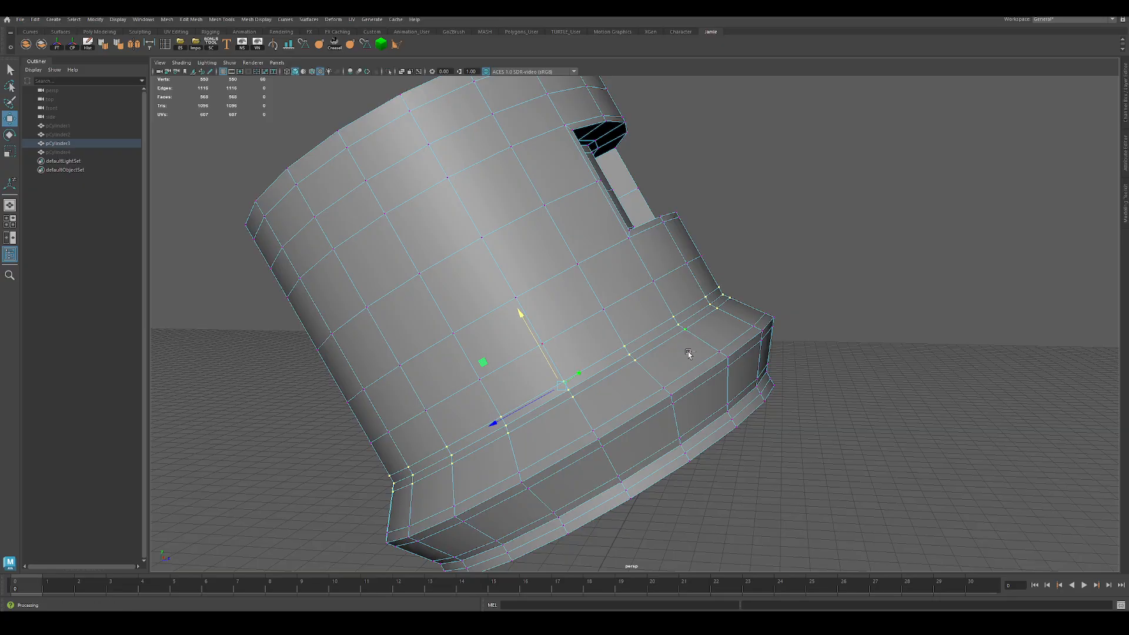
left_click_drag(688, 352, 591, 386, "alt")
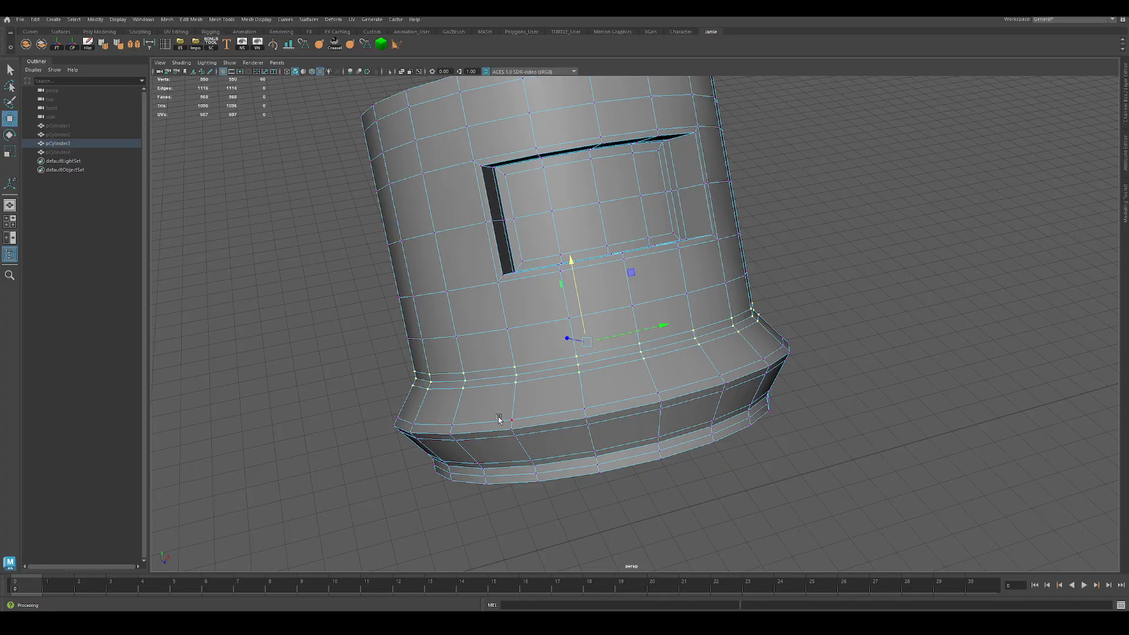
left_click_drag(498, 419, 568, 390, "alt")
left_click_drag(517, 320, 541, 330)
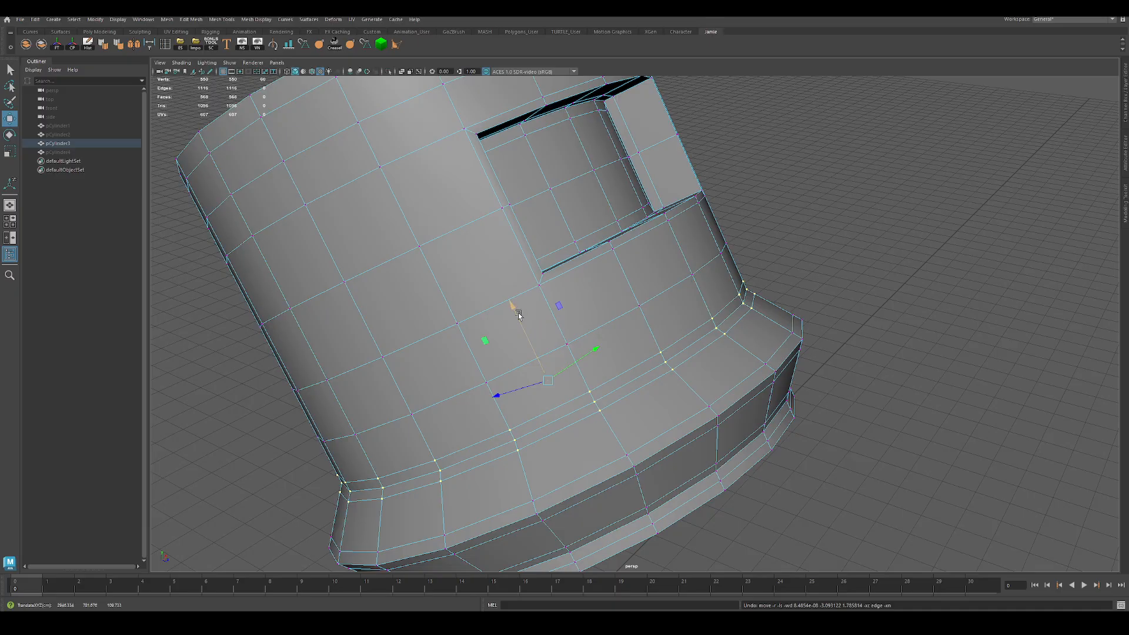
Select the two support edge loops on either side of the body-to-base junction and delete them
key("F10")
double_click(639, 391)
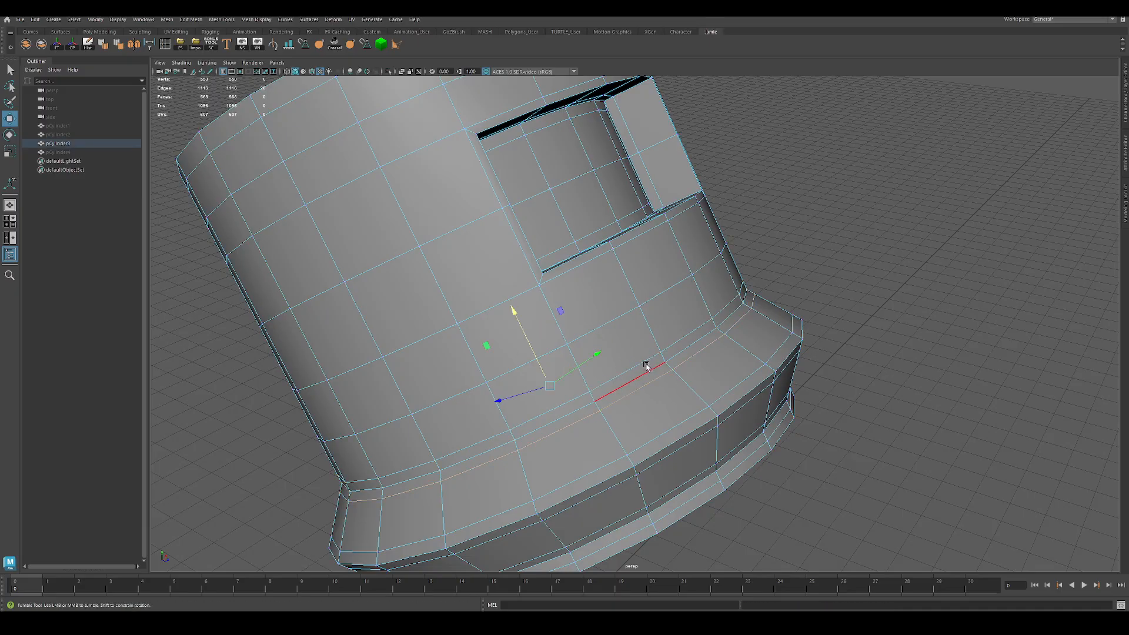
left_click_drag(647, 367, 619, 344, "alt")
double_click(615, 355, "shift")
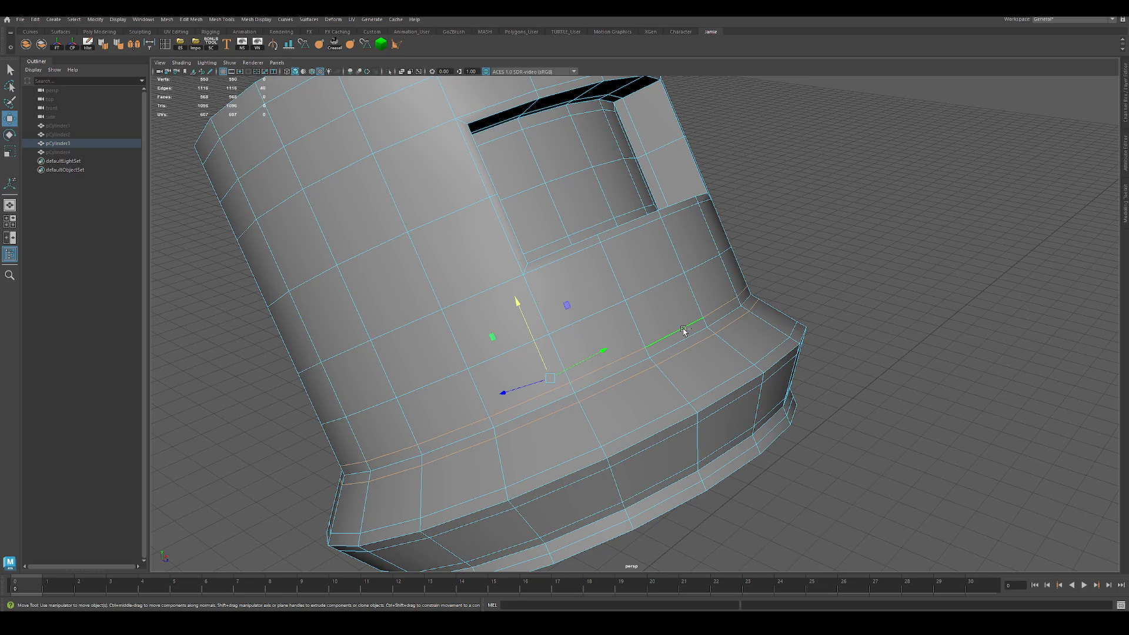
key("Delete")
Select the remaining junction edge loop, try sliding it toward the base's ridge, and undo the move
double_click(589, 379)
left_click_drag(587, 383, 575, 396, "alt")
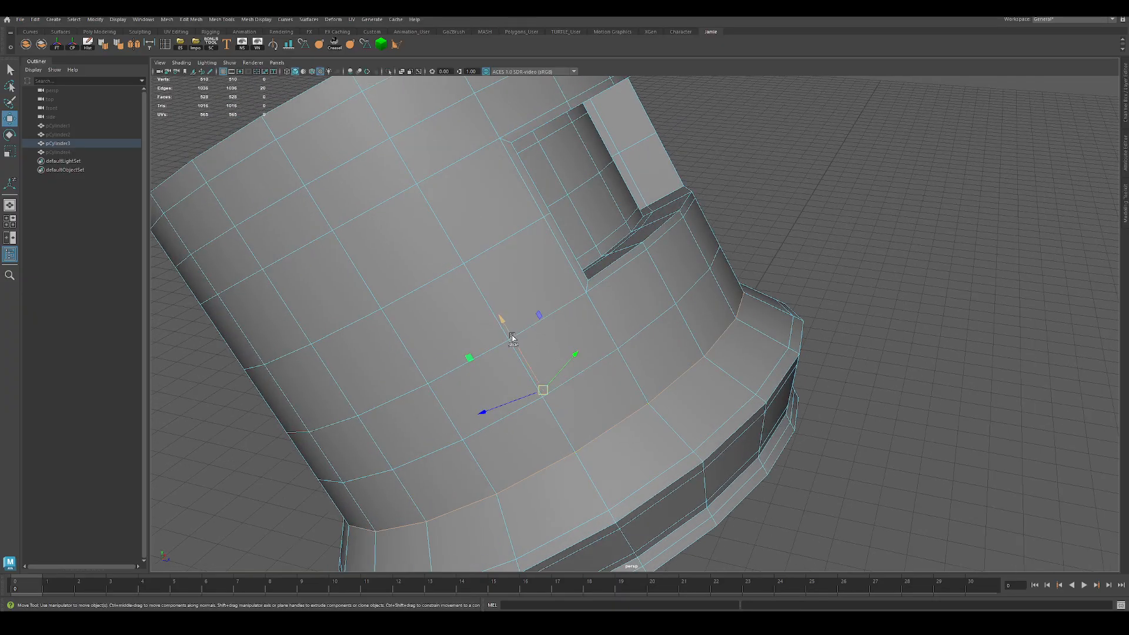
left_click_drag(513, 337, 535, 358)
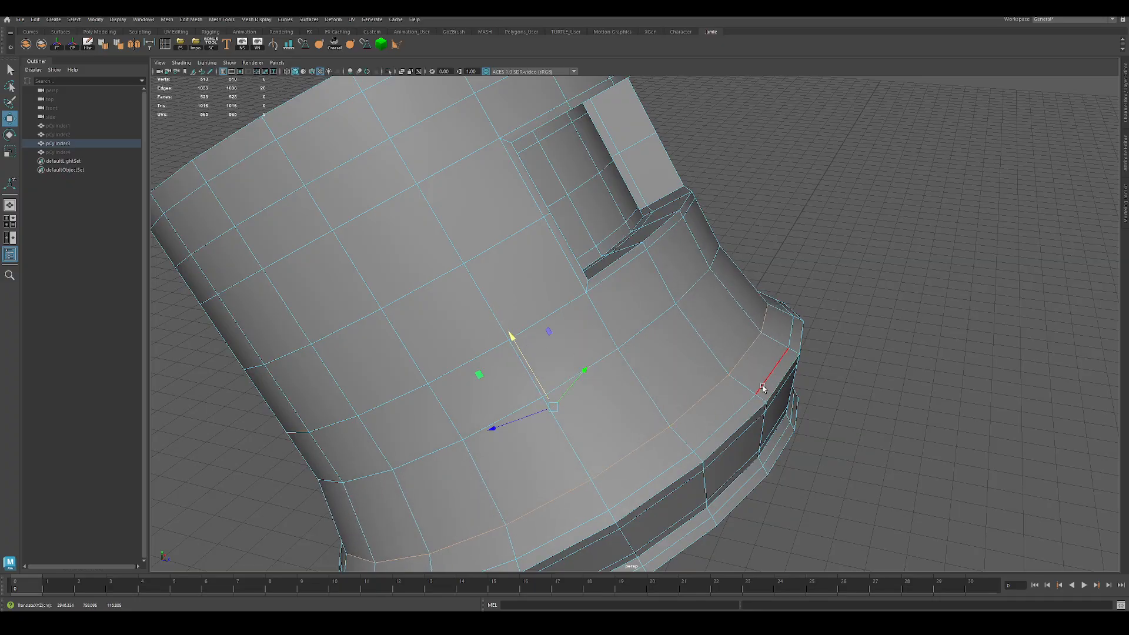
key("ctrl+z")
Delete the support edge loop just above the flared base's ridge
left_click_drag(720, 363, 655, 328, "alt")
key("q")
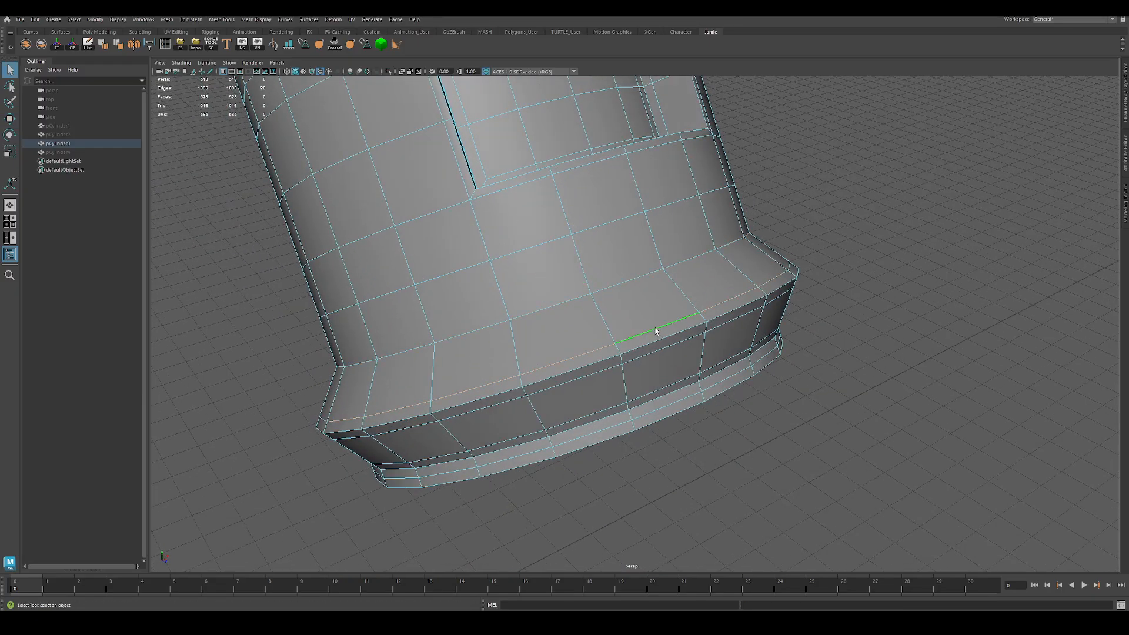
double_click(658, 359)
right_click_drag(594, 370, 640, 343, "alt")
left_click_drag(633, 432, 614, 387, "alt")
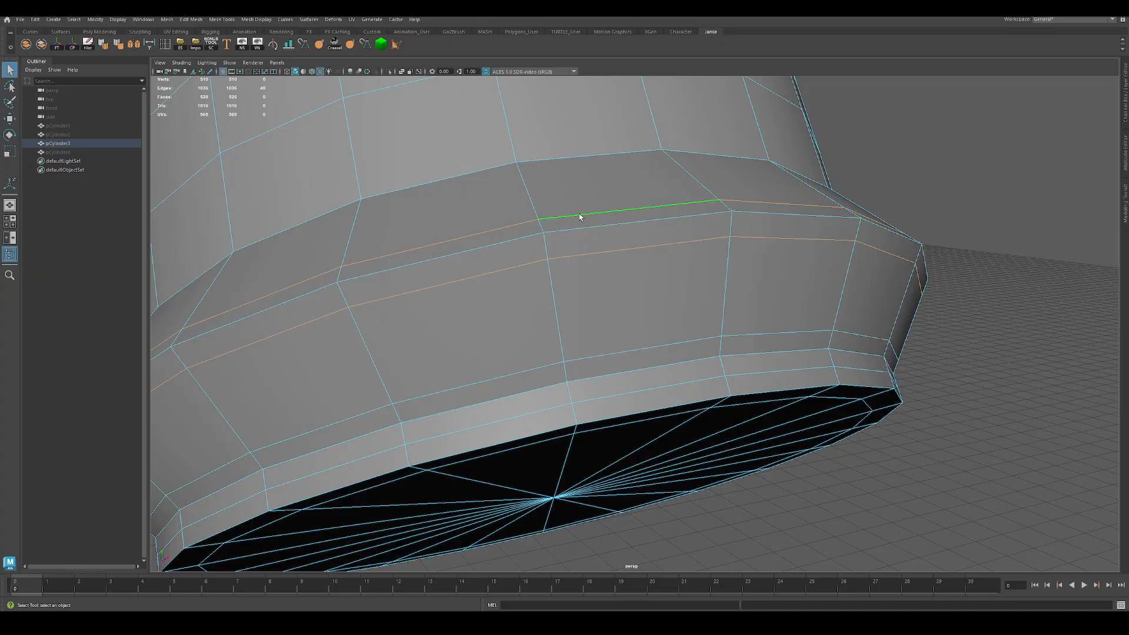
left_click_drag(577, 217, 718, 277, "alt")
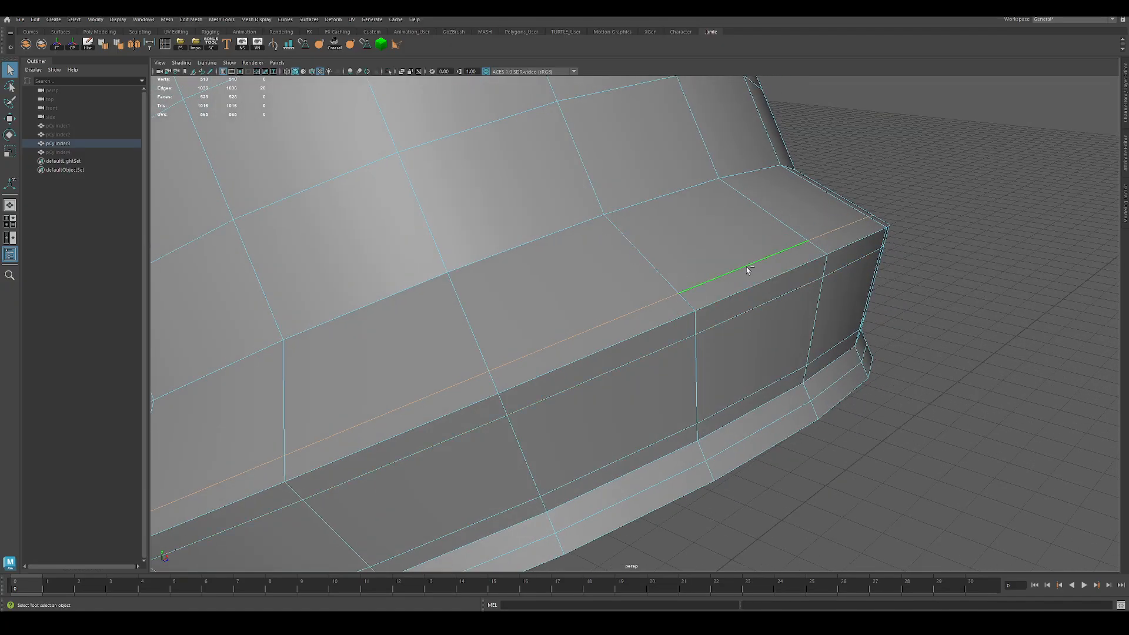
key("Delete")
Try sliding the junction edge loop down the cleared slope to just above the ridge, and undo it
double_click(640, 202)
key("w")
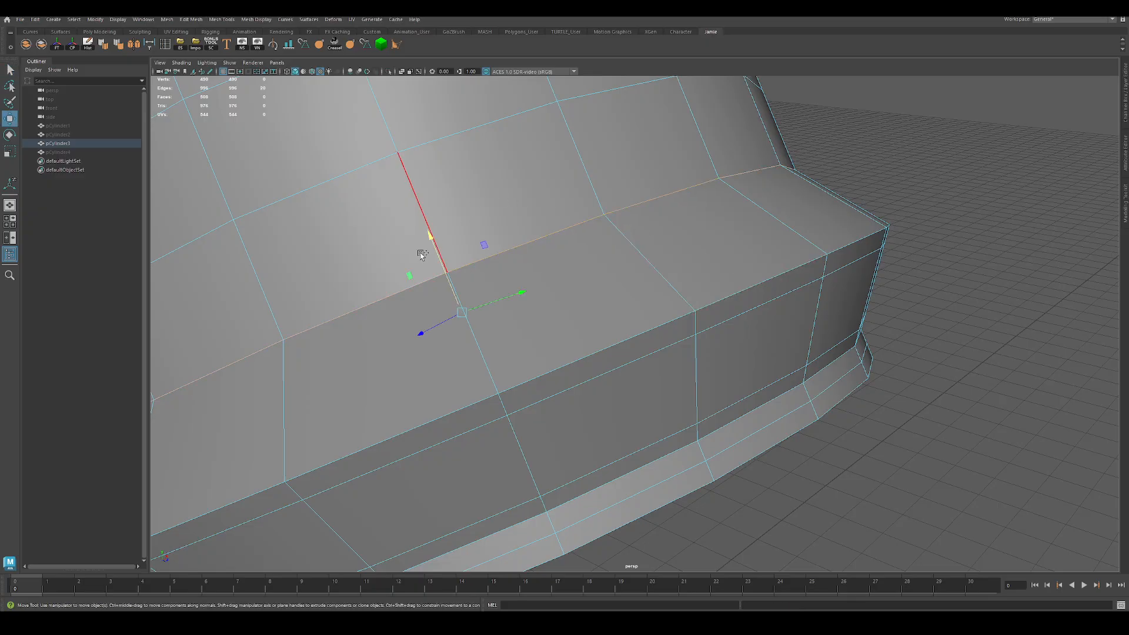
left_click_drag(429, 239, 448, 283)
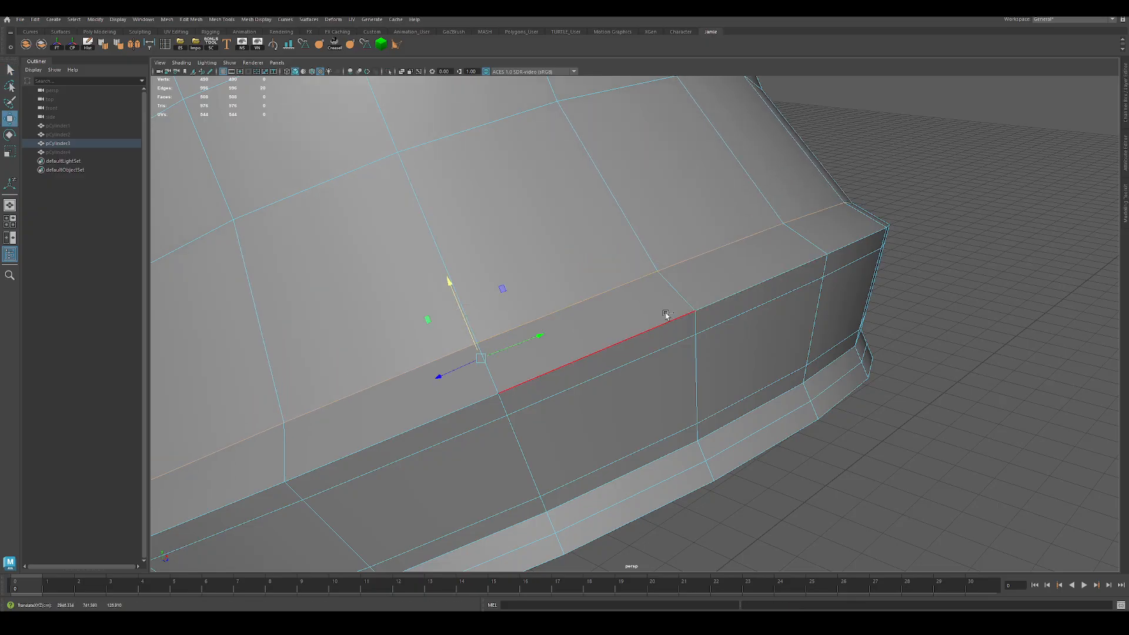
key("ctrl+z")
key("ctrl+shift+x")
left_click(695, 311)
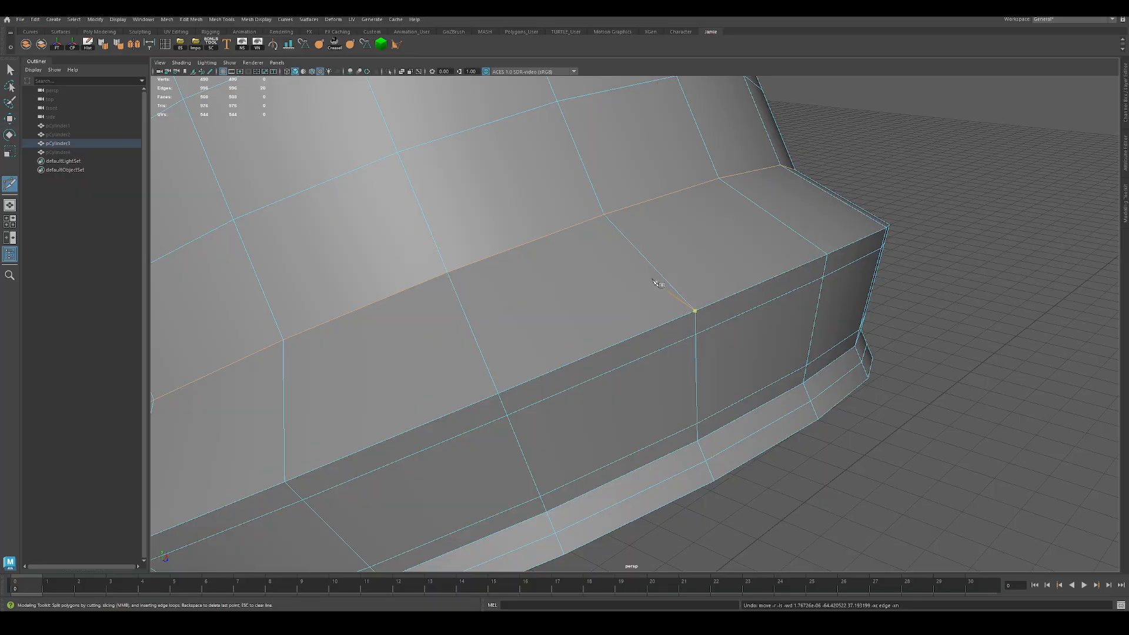
key("w")
Reselect the junction edge loop, undo its straight axial move, and slide it along the slope to just above the ridge
double_click(502, 252)
left_click_drag(441, 262, 469, 302)
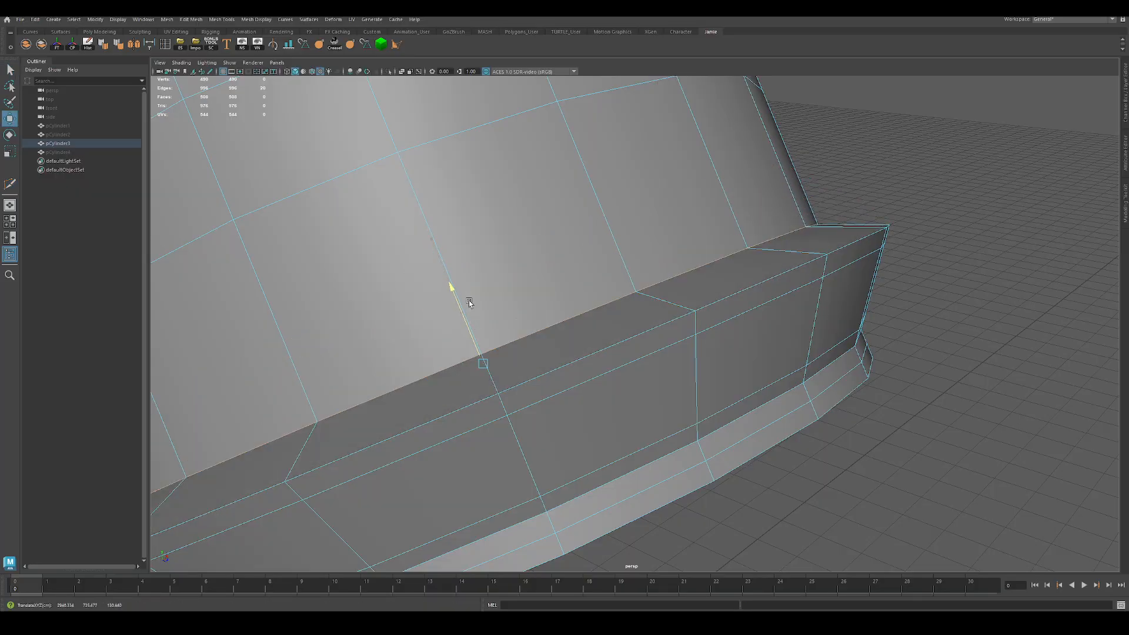
key("ctrl+z")
left_click_drag(434, 242, 453, 290)
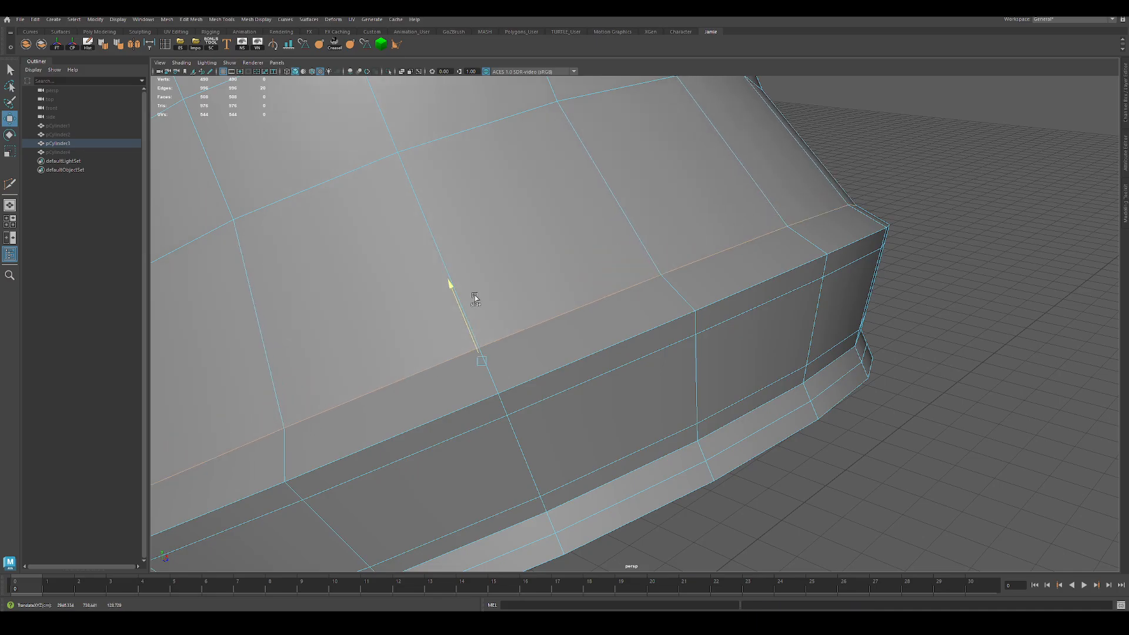
Insert a support edge loop between the repositioned junction loop and the base's ridge, and return to object mode
key("ctrl+shift+x")
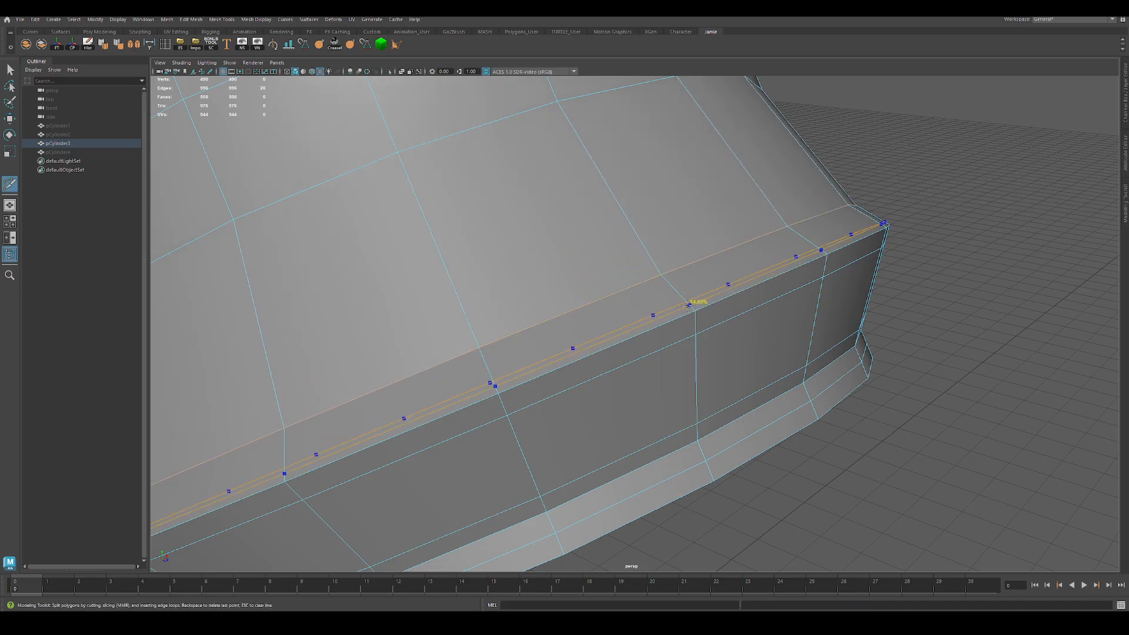
left_click_drag(682, 296, 676, 308, "alt")
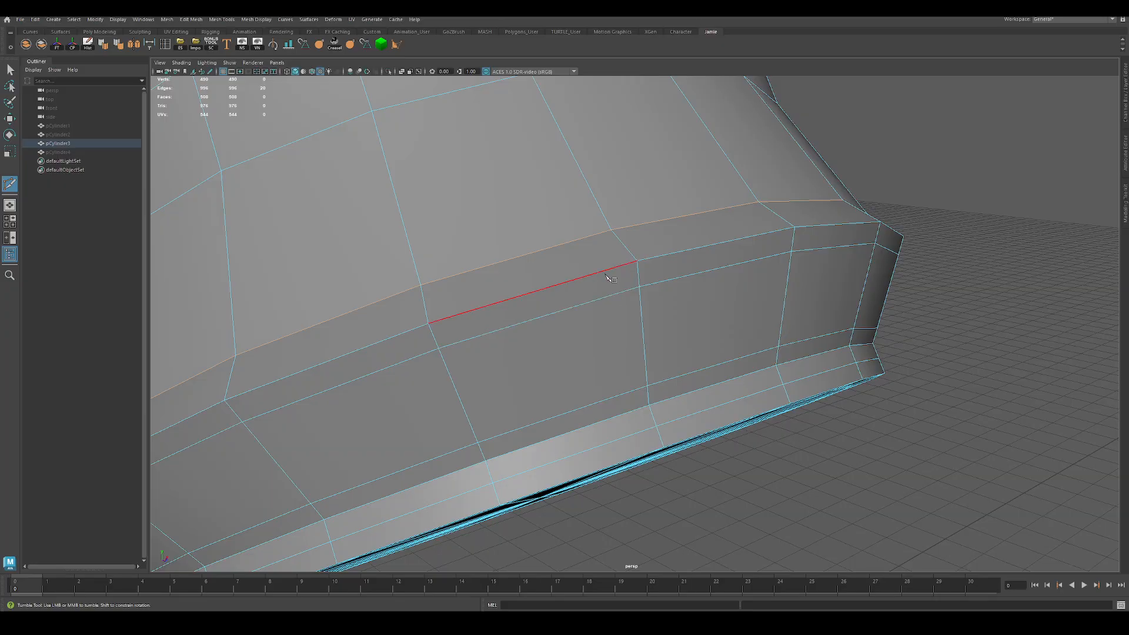
left_click(637, 261)
left_click_drag(596, 259, 686, 302, "alt")
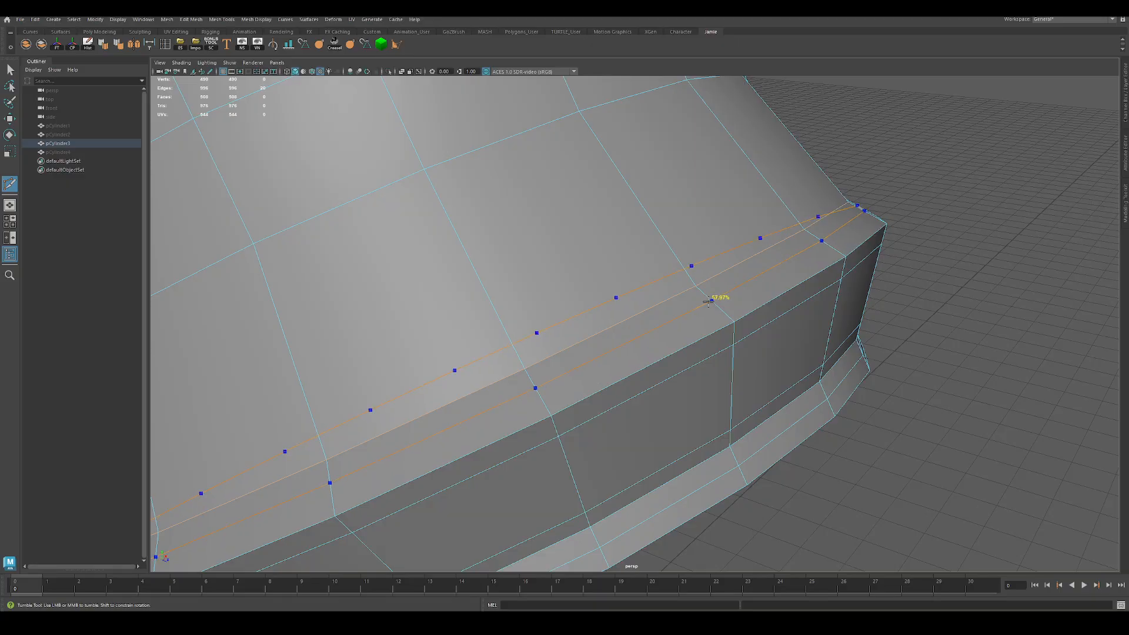
left_click(714, 298, "ctrl")
left_click_drag(674, 361, 646, 306, "alt")
key("q")
key("F8")
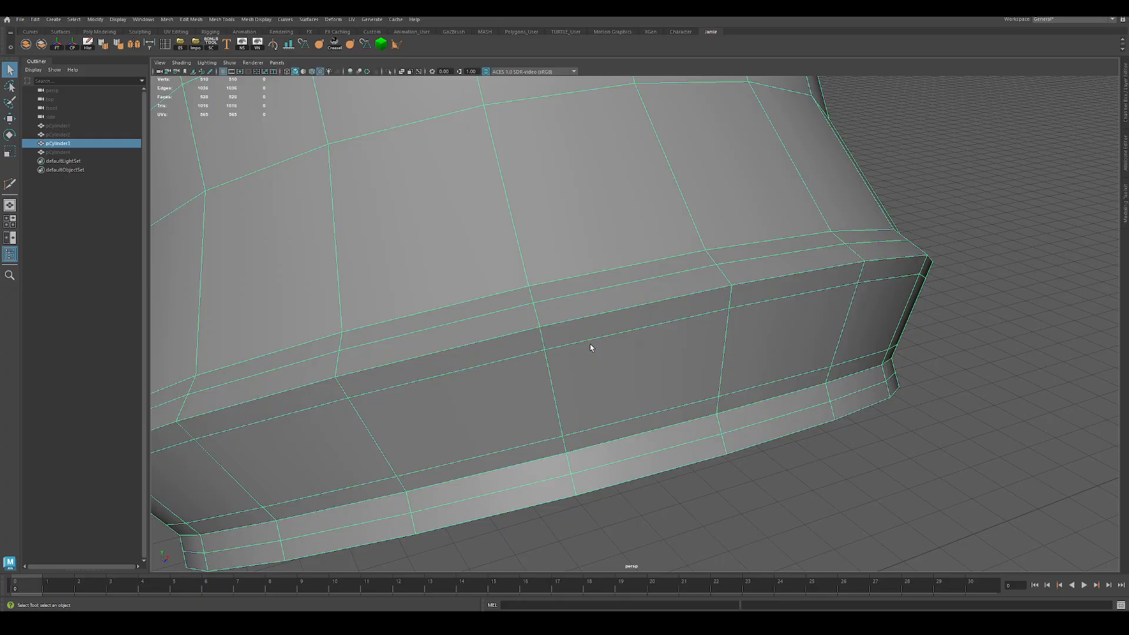
Undo the support loop insertion and the junction loop's slide along the slope
left_click_drag(596, 383, 751, 256, "alt")
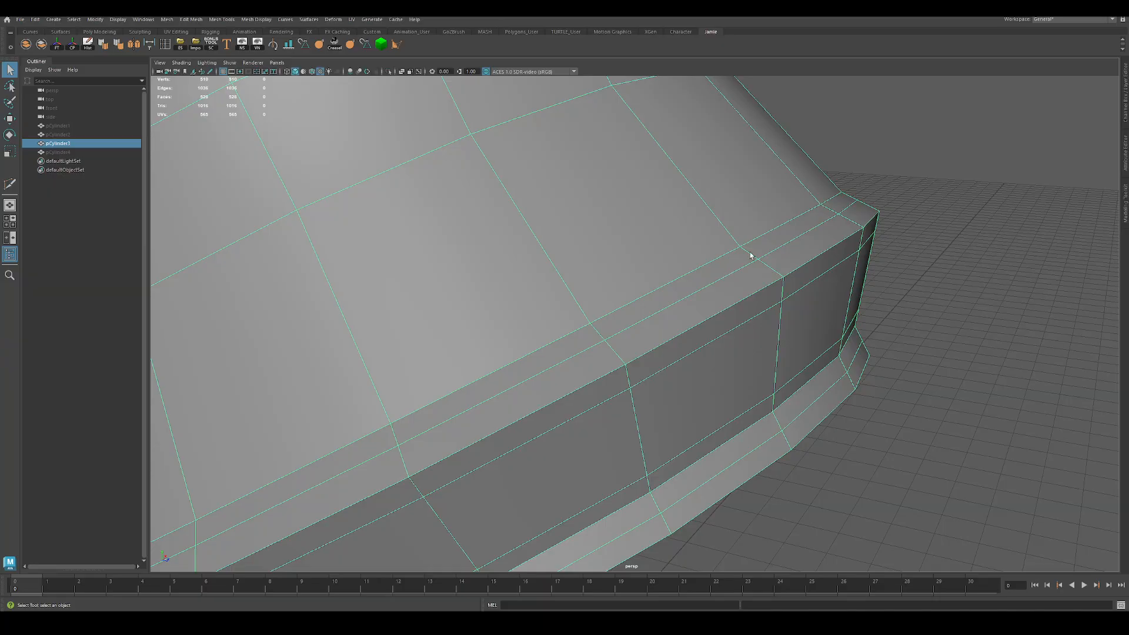
left_click_drag(731, 298, 591, 333, "alt")
key("ctrl+z")
key("ctrl+z")
key("ctrl+z")
scroll(710, 330, "down", 3)
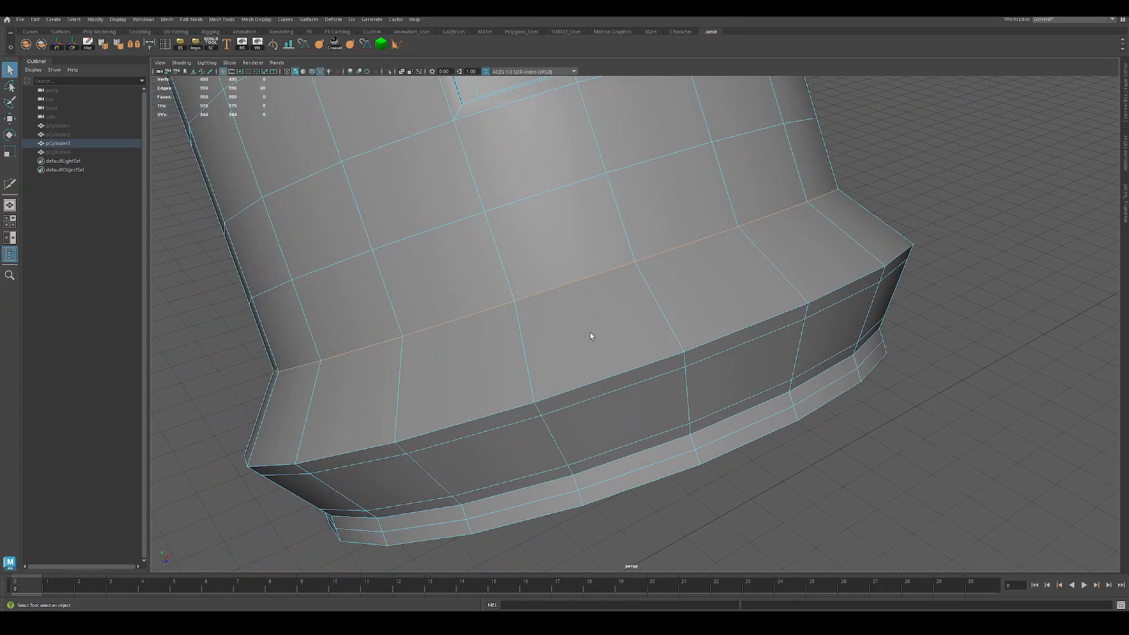
Delete the support edge loop just below the flared base's ridge
scroll(421, 396, "up", 3)
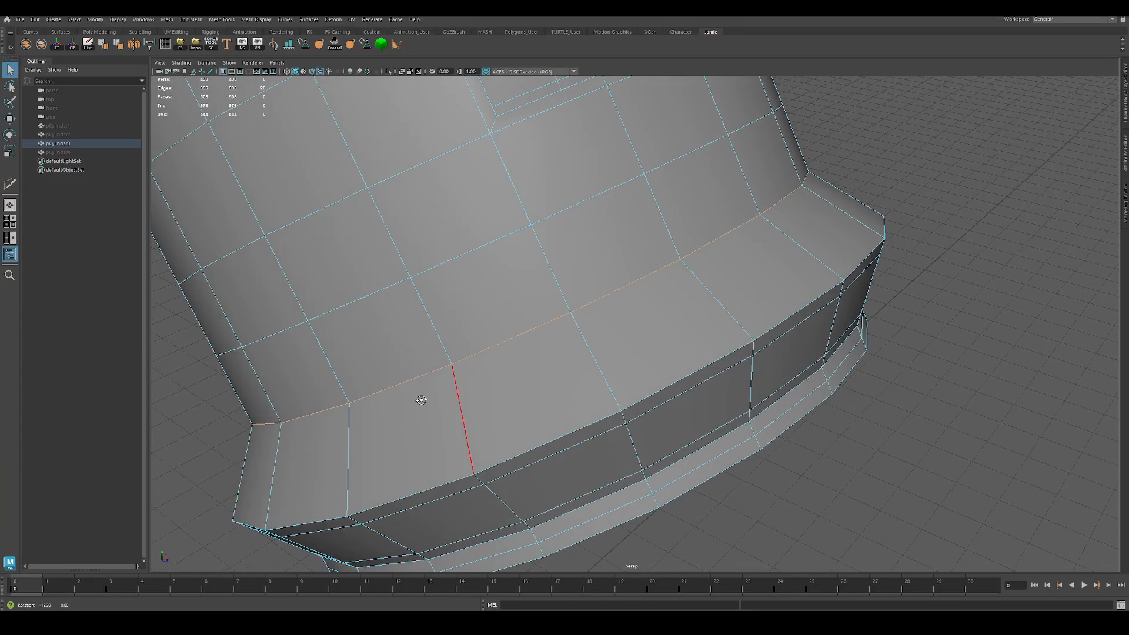
key("w")
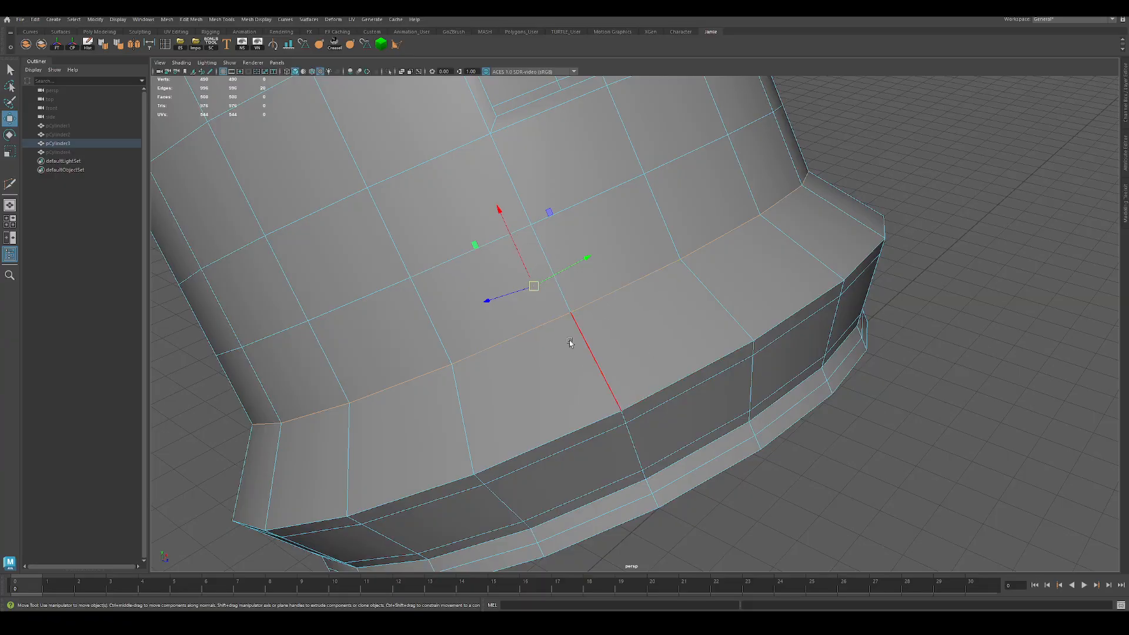
double_click(668, 427)
key("Delete")
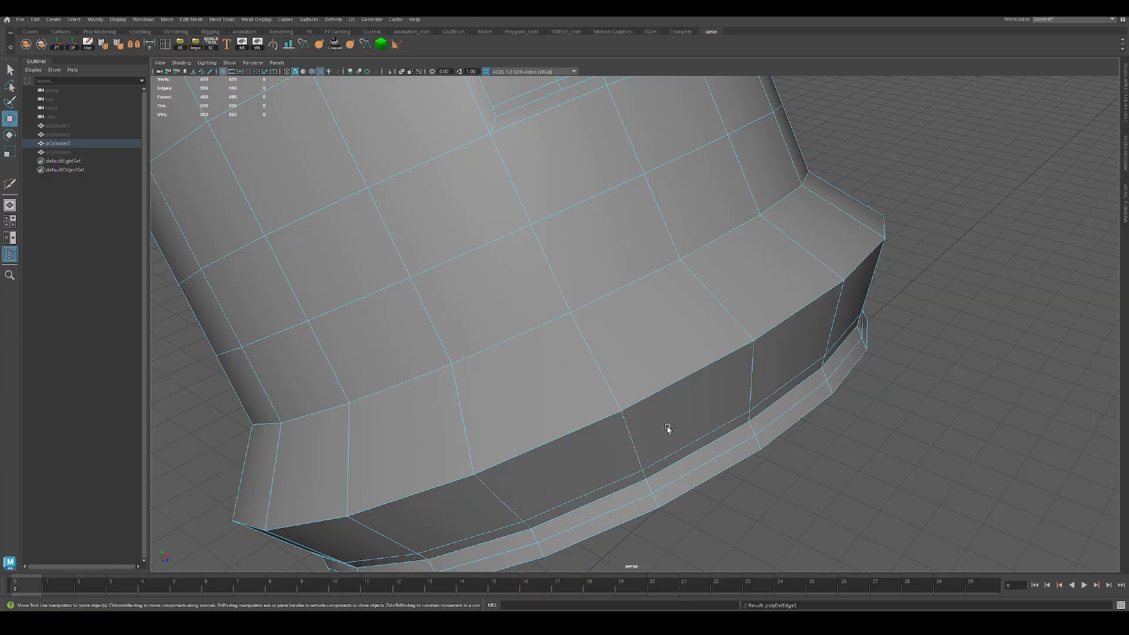
Select the junction edge loop and slide it down the slope to just above the base's ridge
left_click_drag(670, 464, 686, 441, "alt")
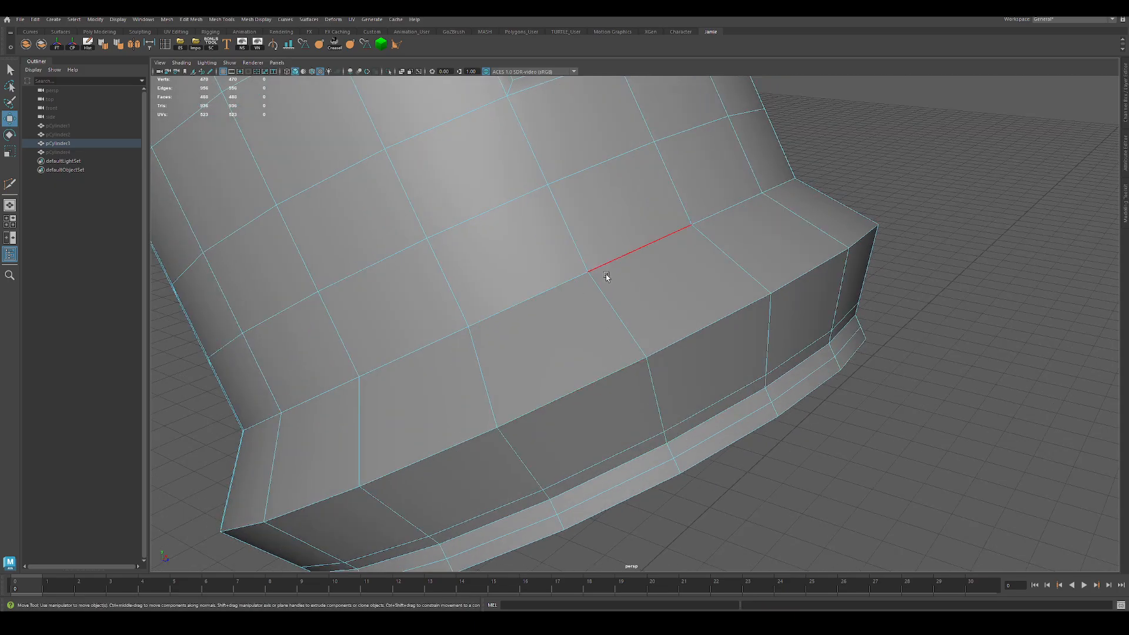
double_click(637, 256)
middle_click_drag(500, 244, 509, 257, "ctrl+shift")
key("q")
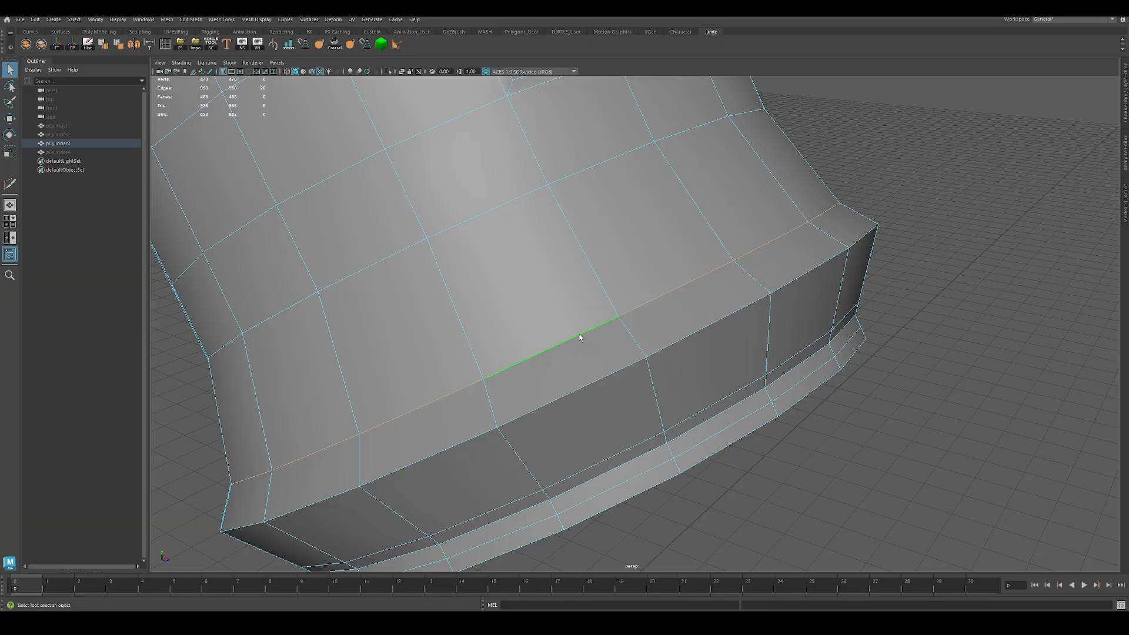
Bevel the junction and ridge edge loops together with chamfer off to add support loops, and return to object mode
double_click(605, 369, "shift")
right_click_drag(651, 346, 682, 348, "shift")
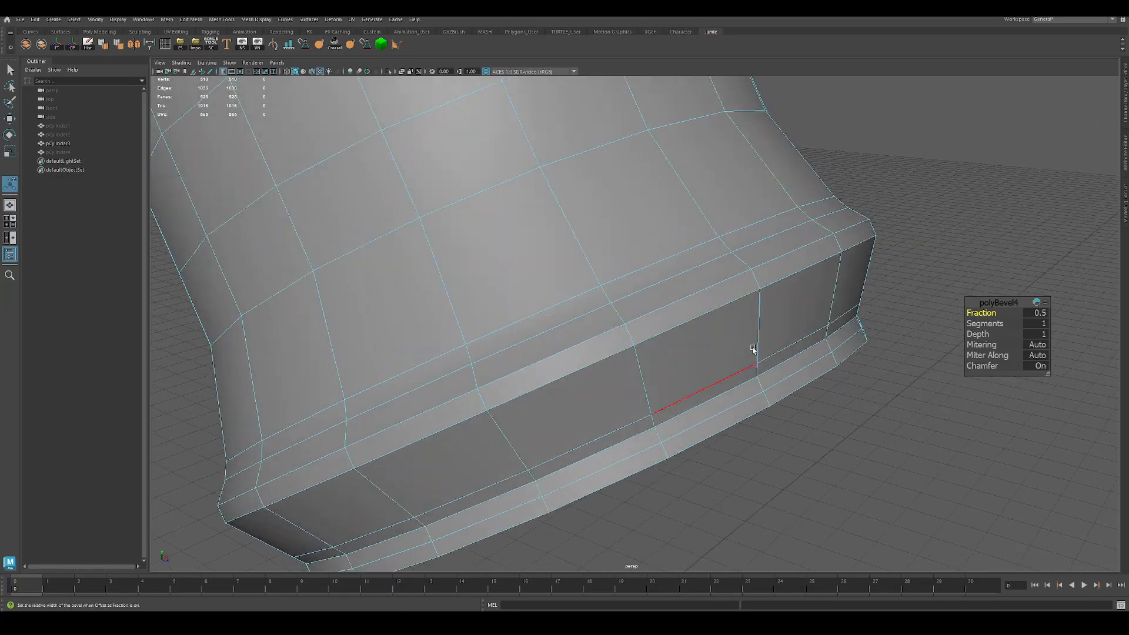
left_click(1041, 367)
left_click_drag(789, 318, 633, 275, "alt")
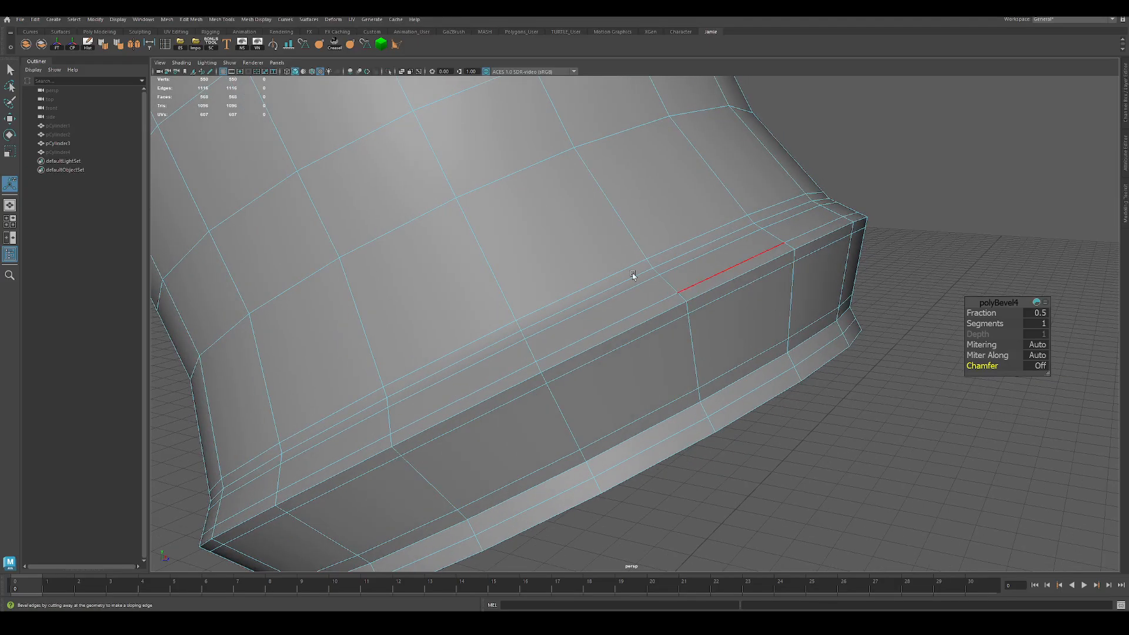
key("q")
right_click_drag(647, 272, 820, 176)
left_click(841, 266)
left_click_drag(841, 266, 778, 285, "alt")
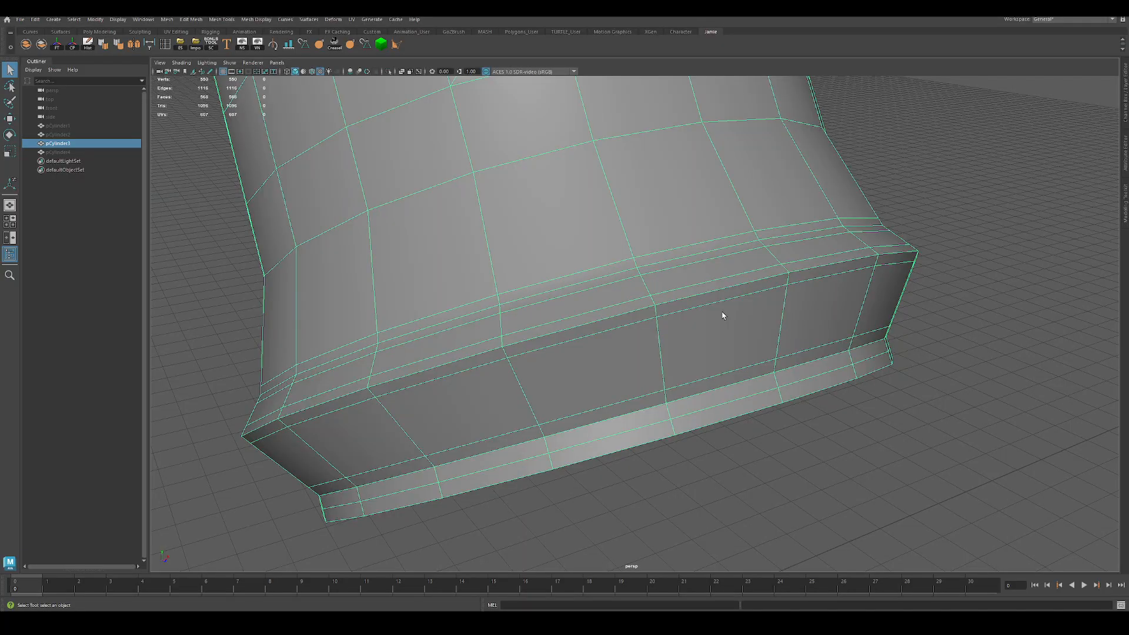
left_click_drag(722, 315, 558, 358, "alt")
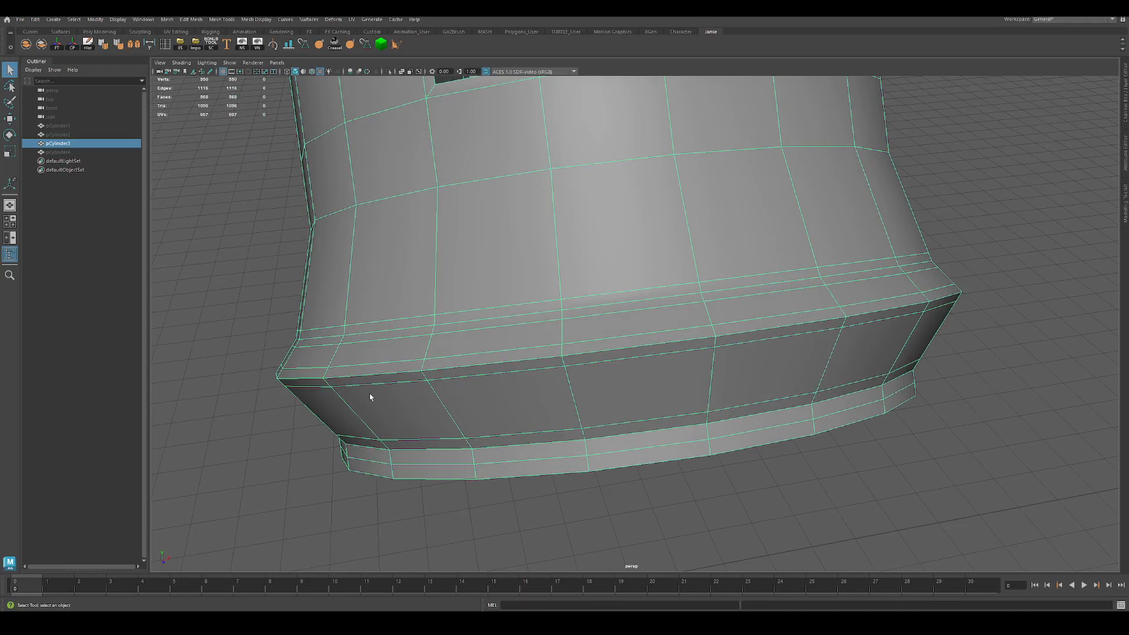
Preview the beveled base with smoothing, inspect its ridge, and return to the unsmoothed display
key("3")
scroll(445, 371, "down", 3)
left_click(239, 323)
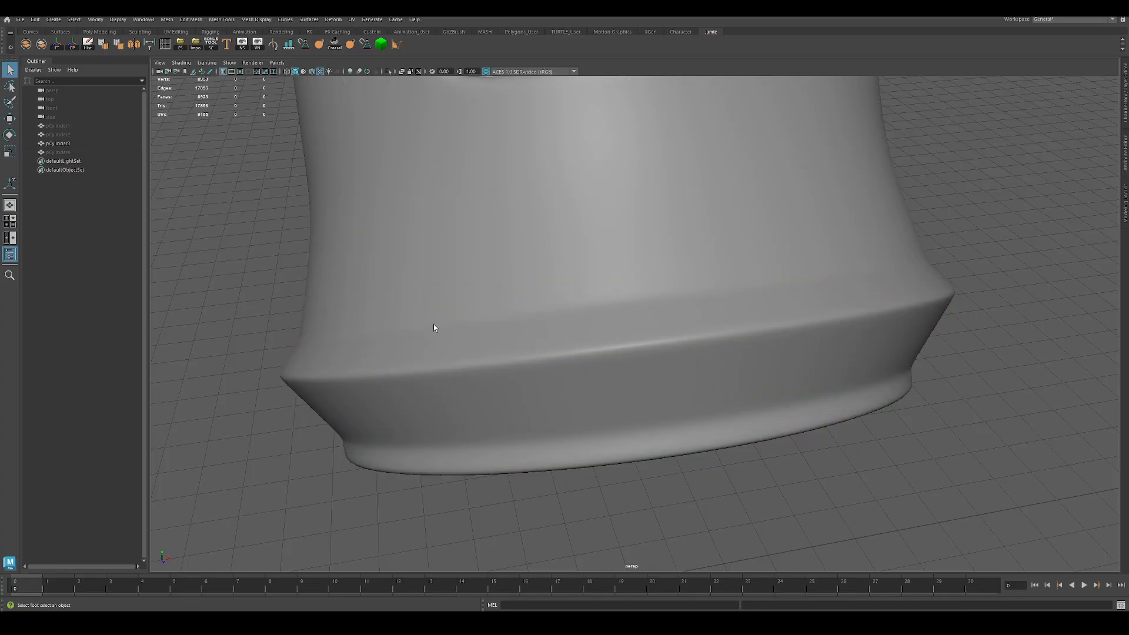
left_click_drag(433, 328, 611, 359, "alt")
left_click(611, 359)
key("1")
Examine the support loop spacing around the ridge and along the base's lower rim
middle_click_drag(611, 359, 629, 267, "alt")
scroll(628, 266, "up", 5)
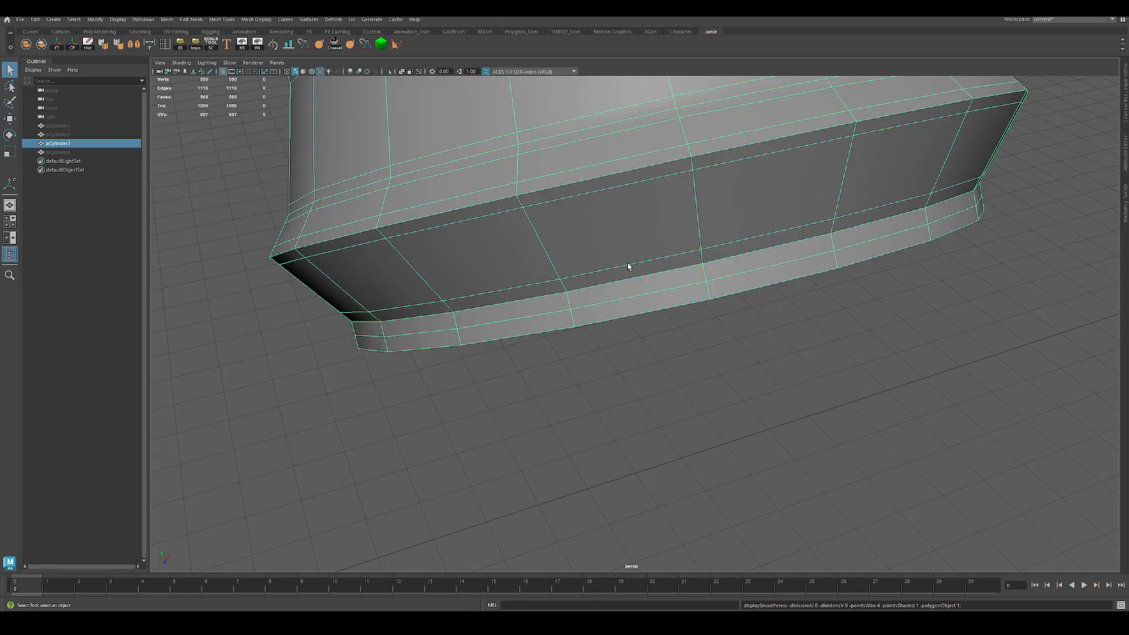
scroll(630, 265, "up", 2)
middle_click_drag(639, 254, 628, 388, "alt")
left_click_drag(627, 388, 605, 318, "alt")
middle_click_drag(581, 288, 581, 340, "alt")
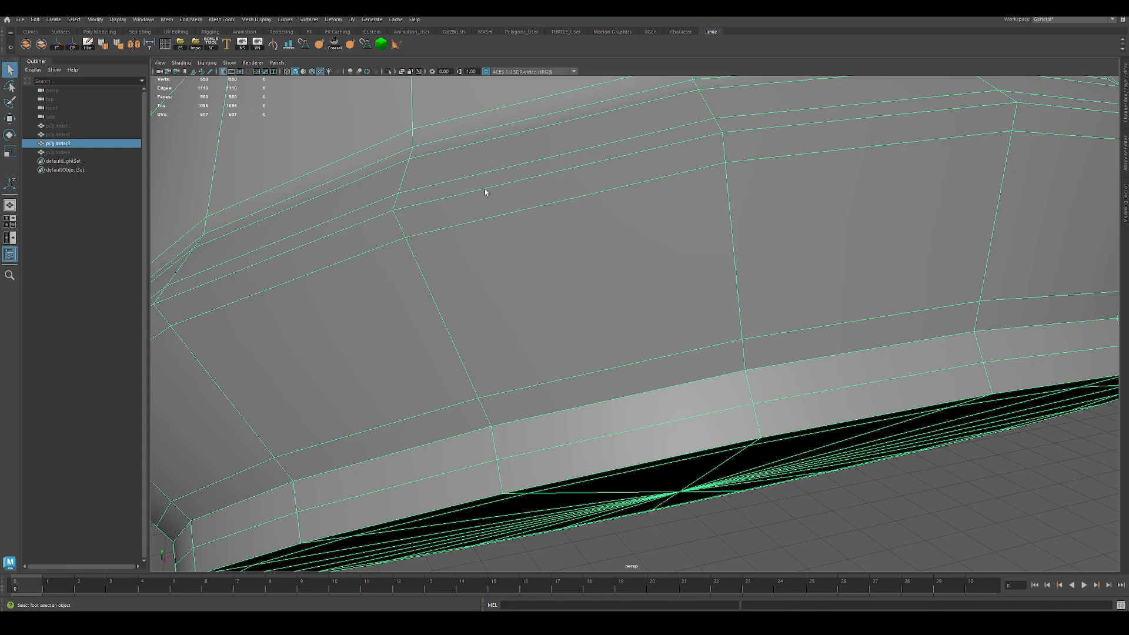
left_click_drag(530, 355, 569, 376, "alt")
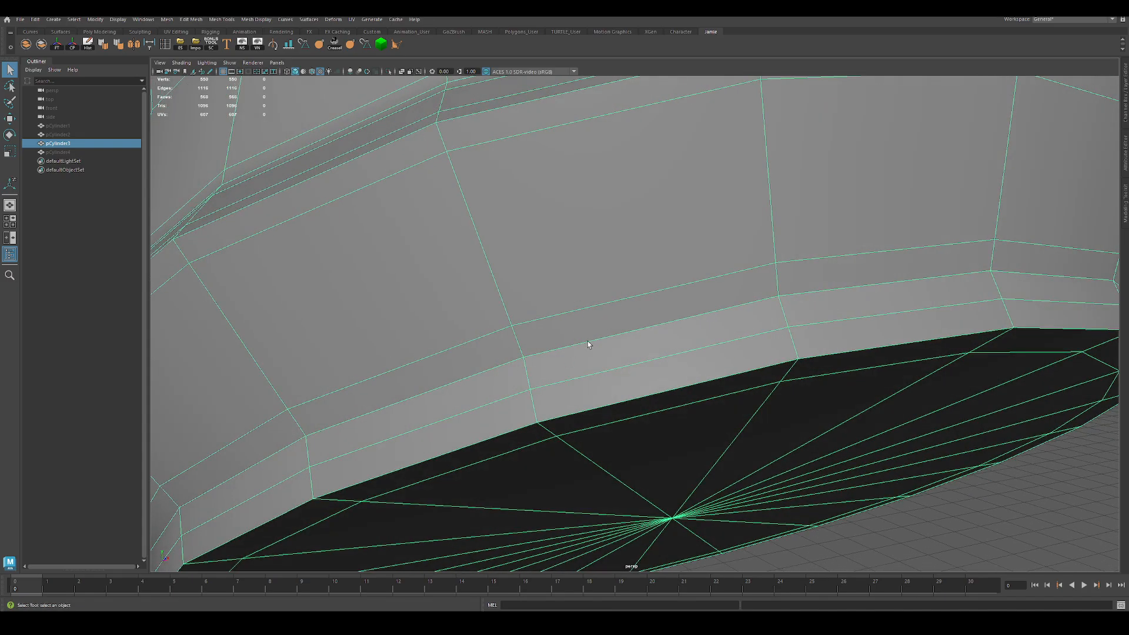
scroll(588, 345, "down", 5)
scroll(584, 333, "up", 6)
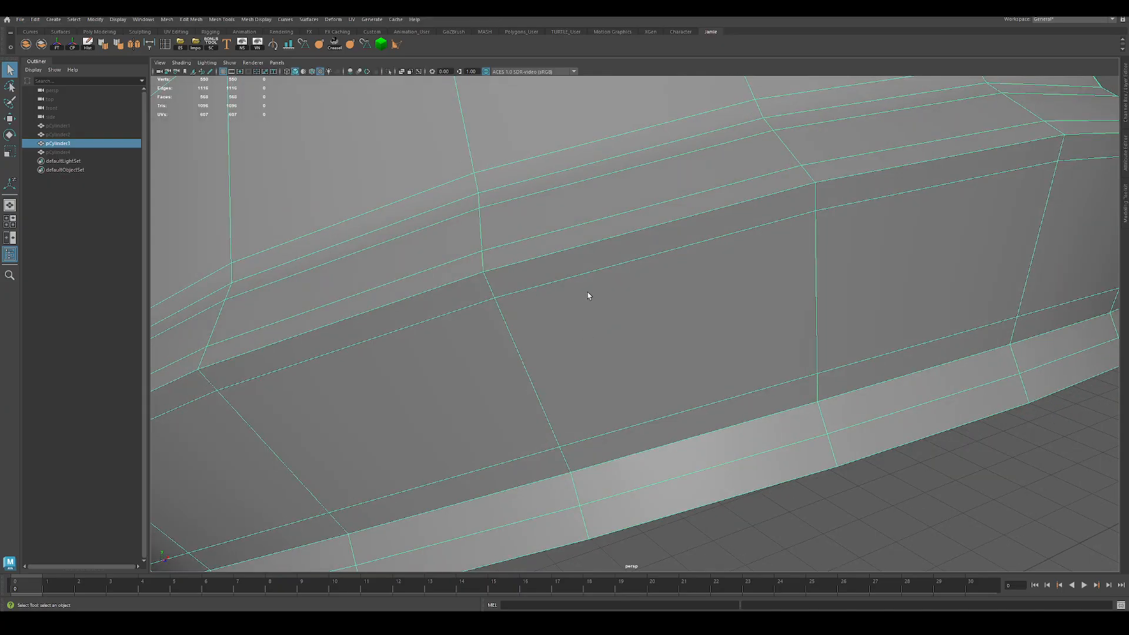
scroll(588, 295, "down", 3)
Check the ridge and lower rim in smooth preview, restore the unsmoothed display, and review the whole tilted cylinder
key("3")
left_click(811, 464)
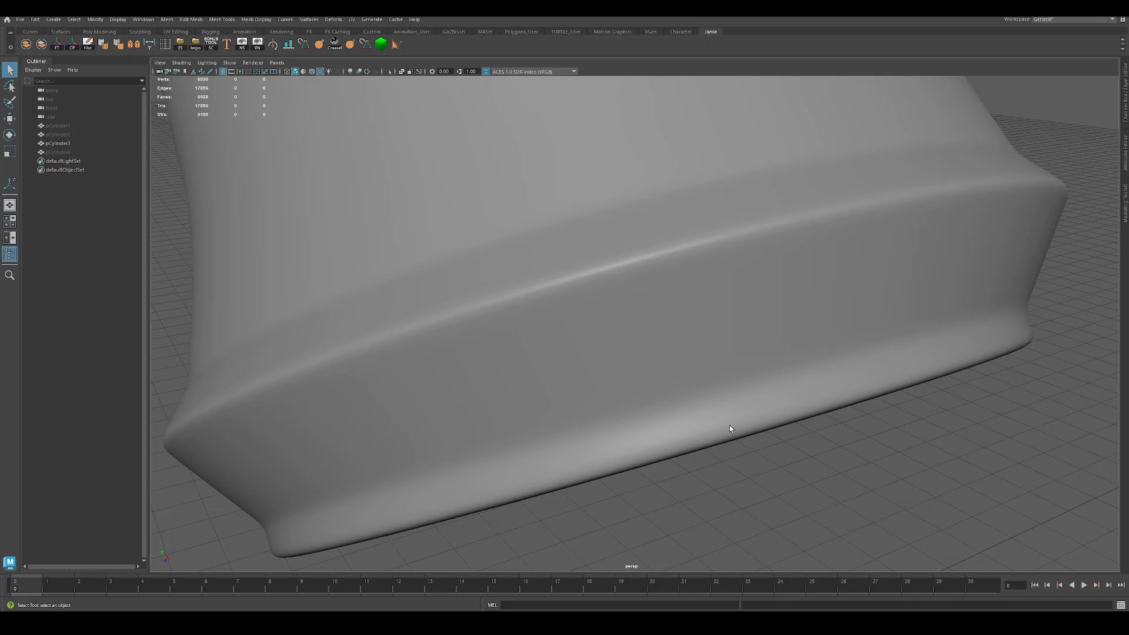
left_click_drag(730, 429, 594, 423, "alt")
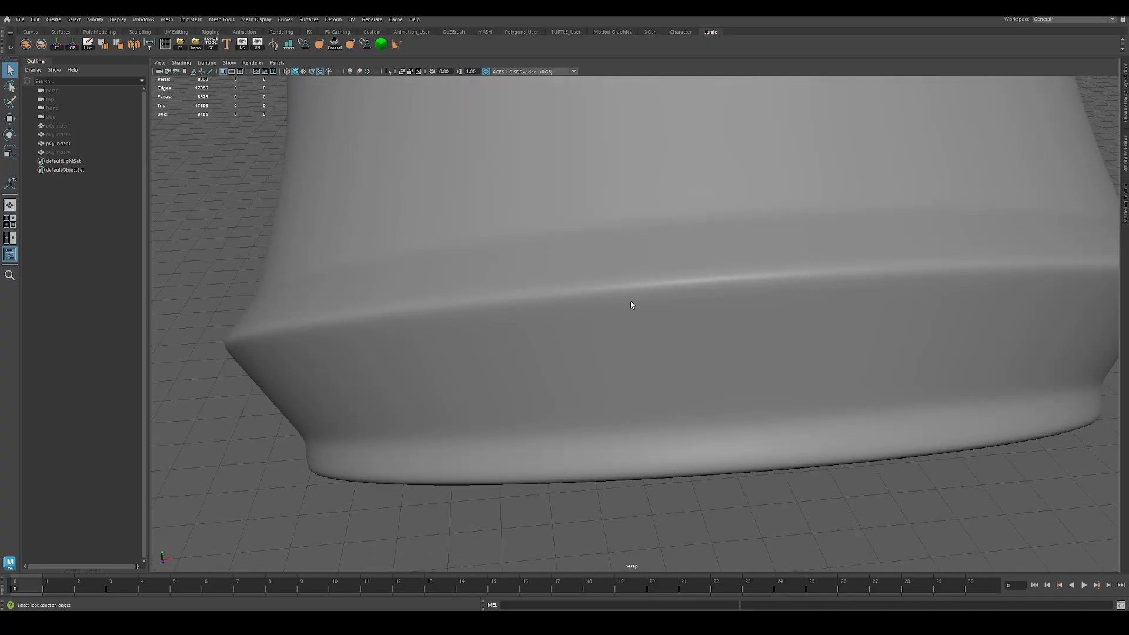
left_click_drag(631, 304, 725, 420, "alt")
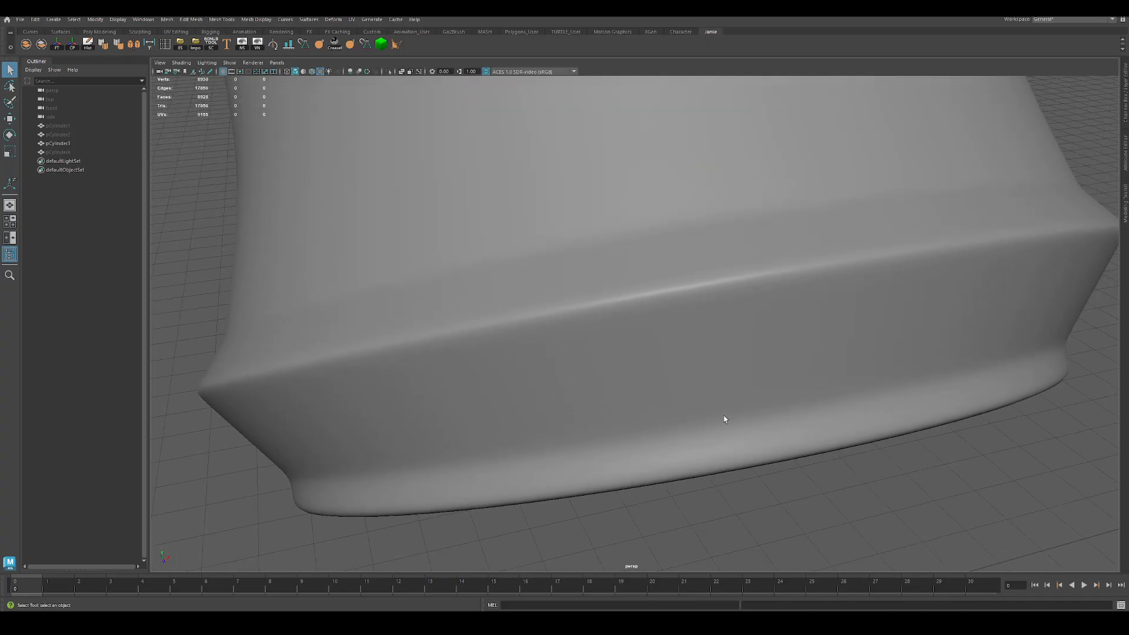
left_click(655, 283)
key("1")
left_click_drag(736, 273, 663, 324, "alt")
scroll(609, 425, "up", 3)
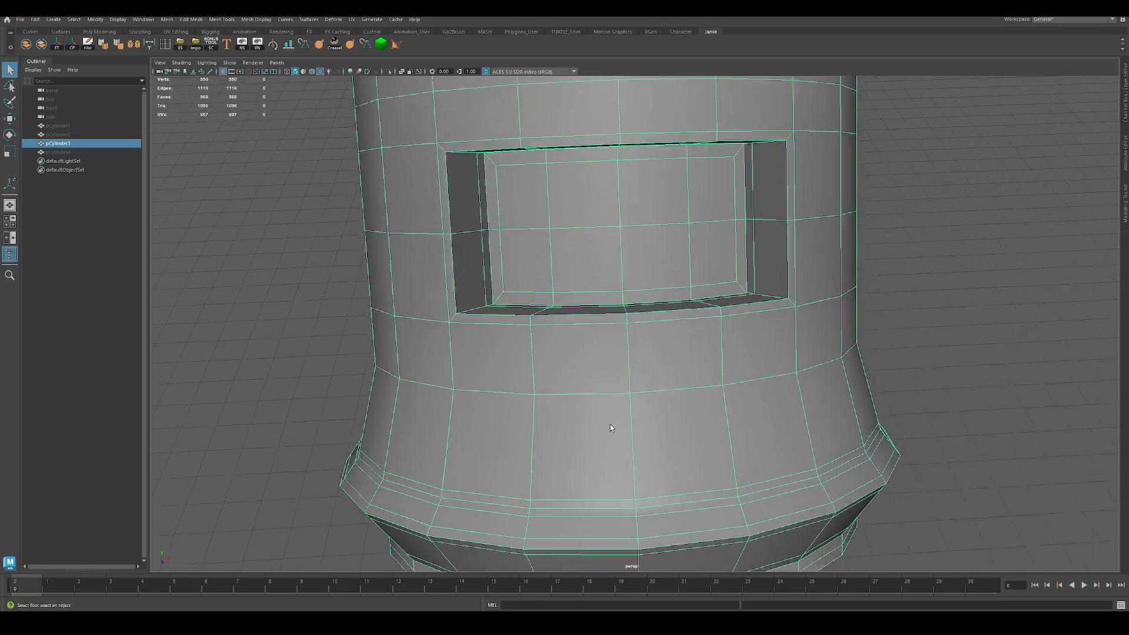
scroll(609, 425, "down", 2)
left_click_drag(583, 329, 558, 349, "alt")
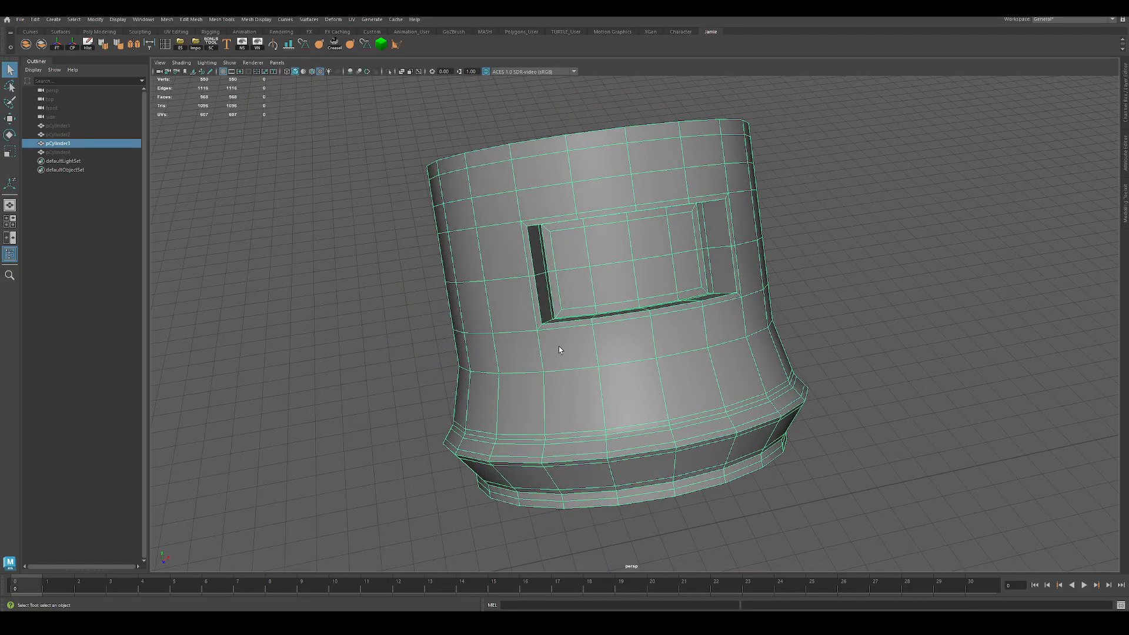